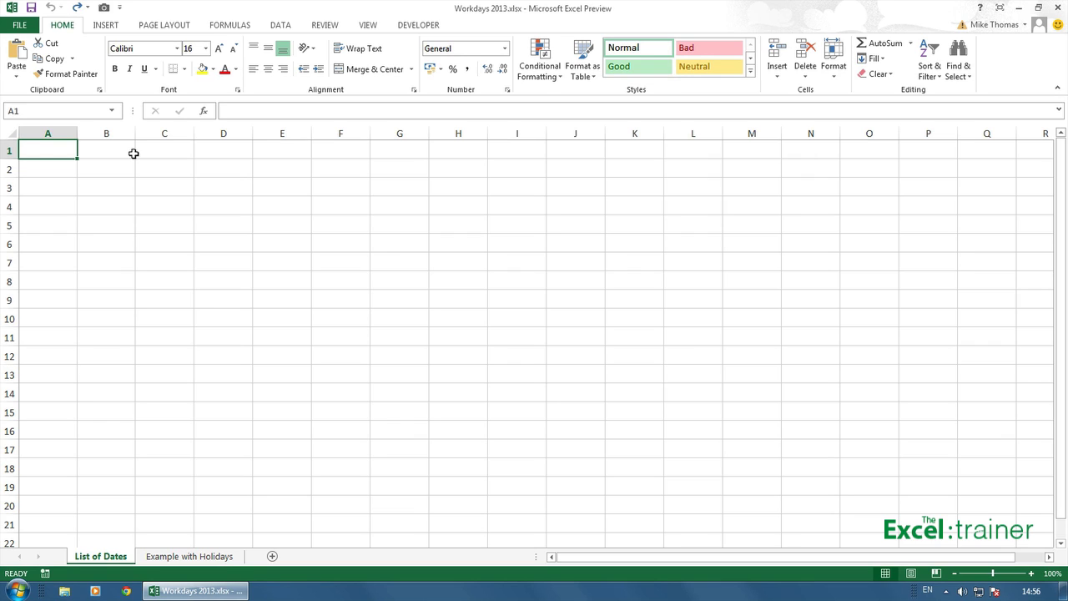
Enter the date 01/01/2013 in A1 and fill the weekdays down column A to row 22
{"action": "type", "text": "1/1/"}
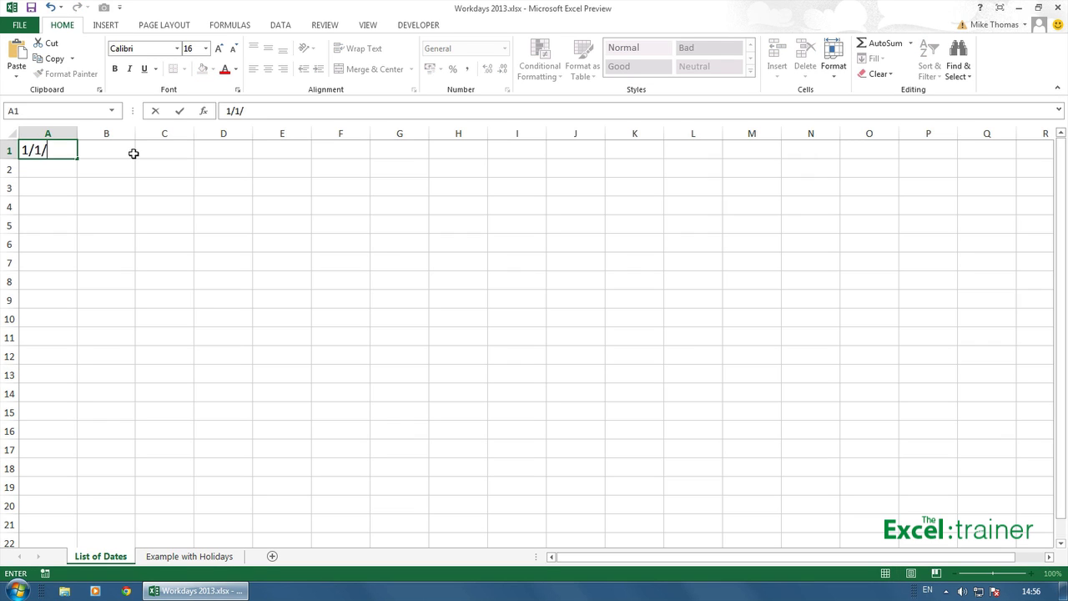
{"action": "type", "text": "01/2013"}
{"action": "key", "text": "ctrl+Return"}
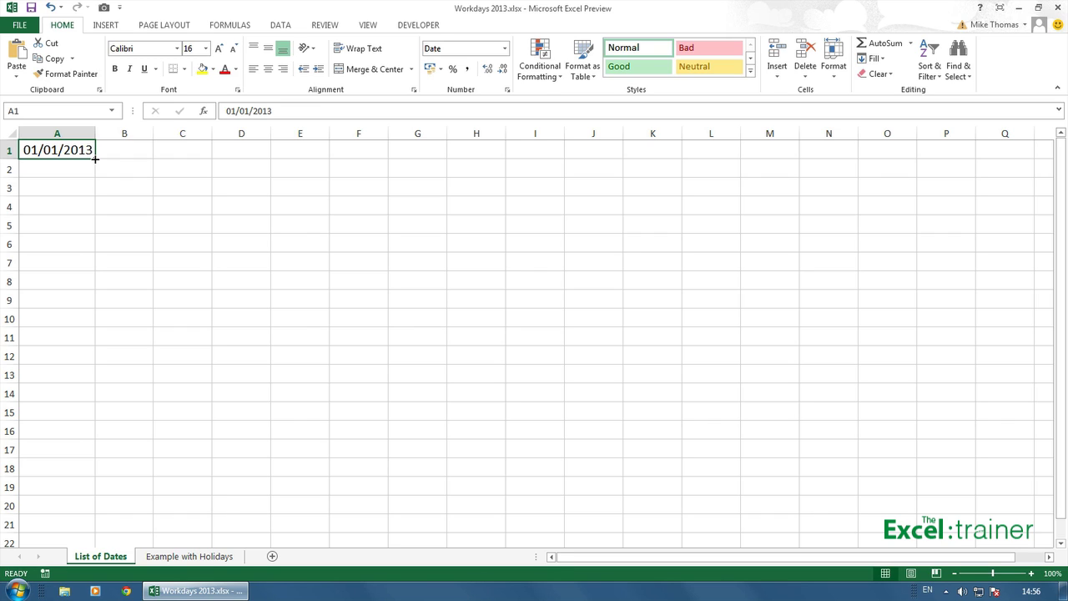
{"action": "left_click_drag", "start_coordinate": [95, 158], "coordinate": [65, 549]}
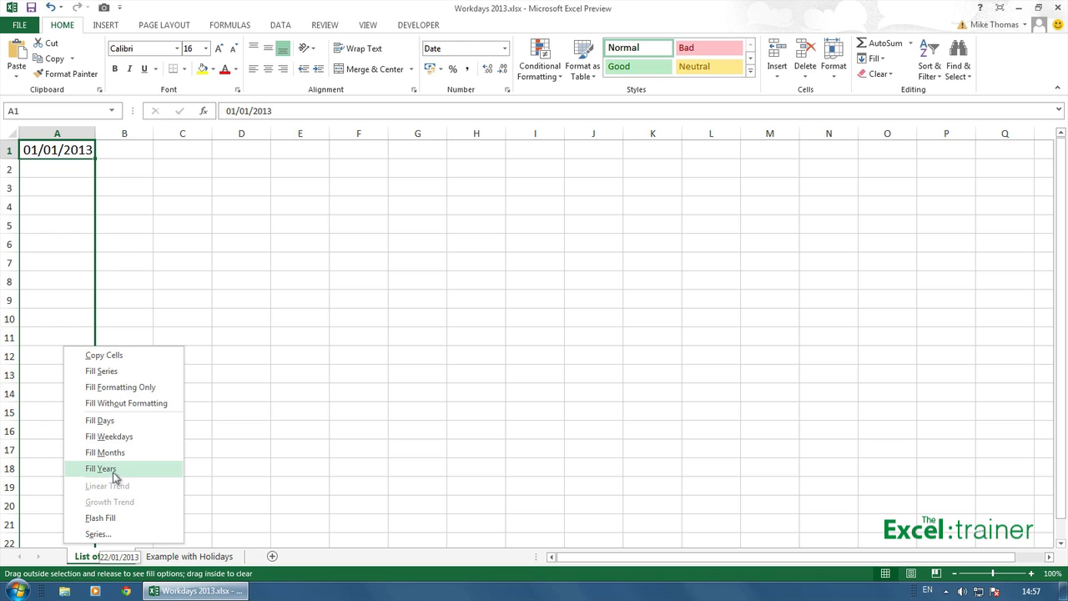
{"action": "left_click", "coordinate": [122, 440]}
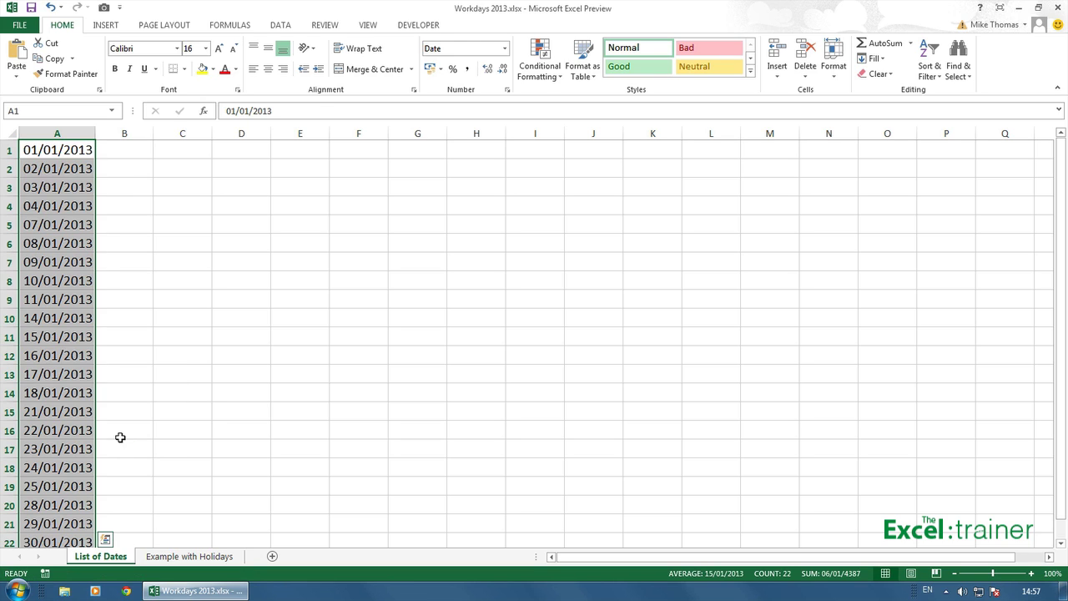
Enter the formula =A1 in B1 and copy it down to B22
{"action": "left_click", "coordinate": [132, 150]}
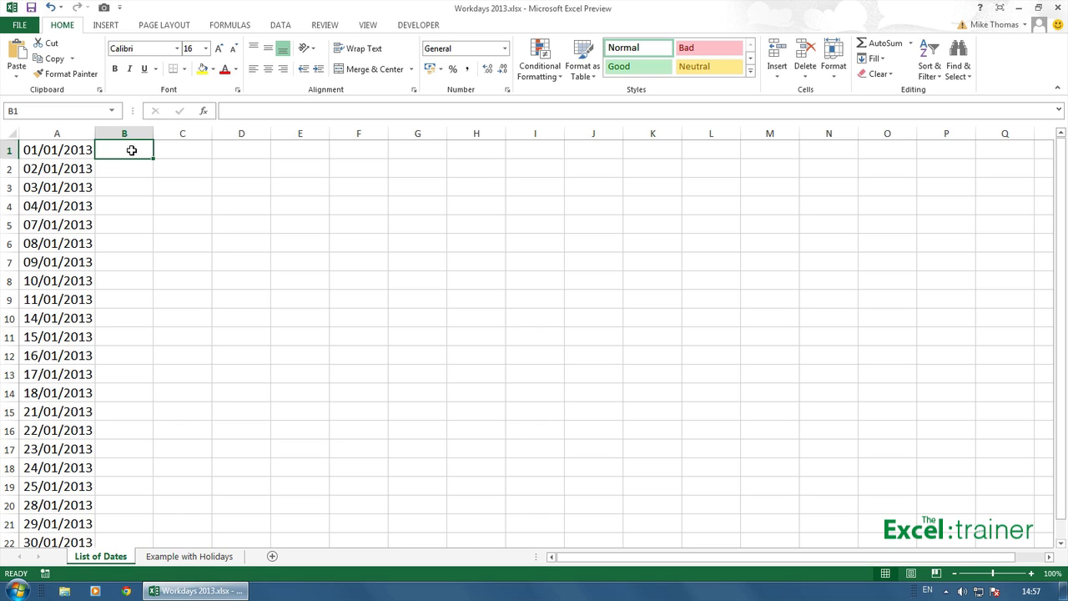
{"action": "type", "text": "="}
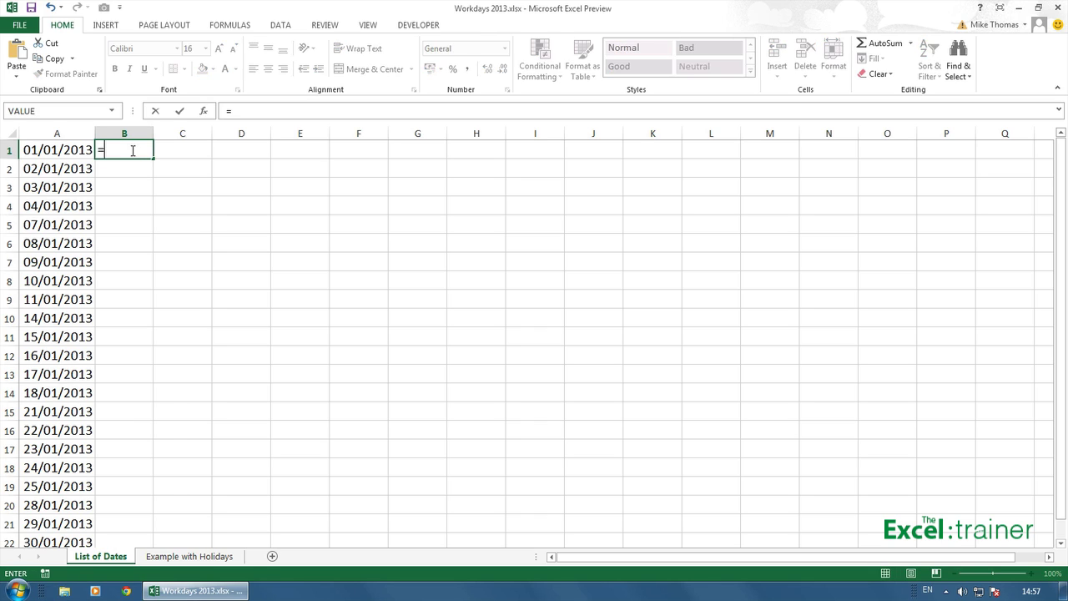
{"action": "type", "text": "a1"}
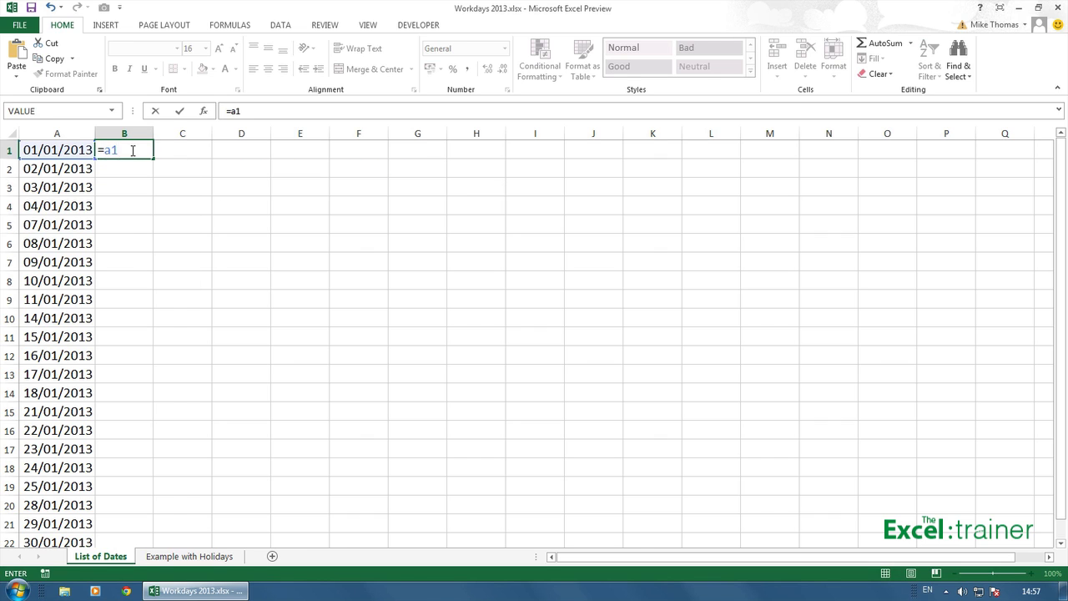
{"action": "key", "text": "ctrl+Return"}
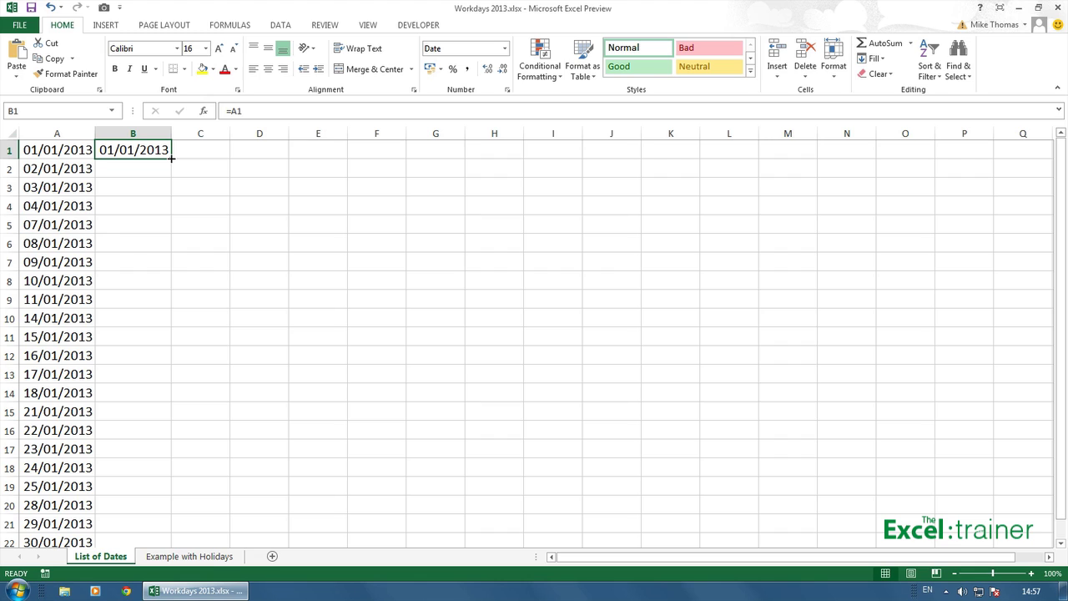
{"action": "left_click_drag", "start_coordinate": [171, 157], "coordinate": [134, 493]}
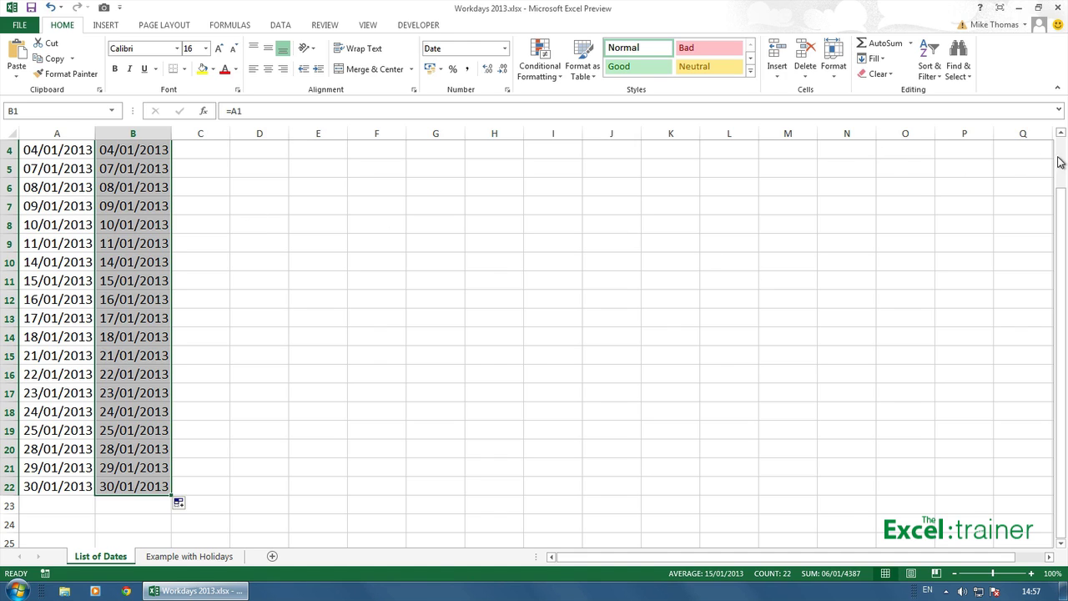
{"action": "scroll", "coordinate": [1065, 156], "scroll_direction": "up", "scroll_amount": 1}
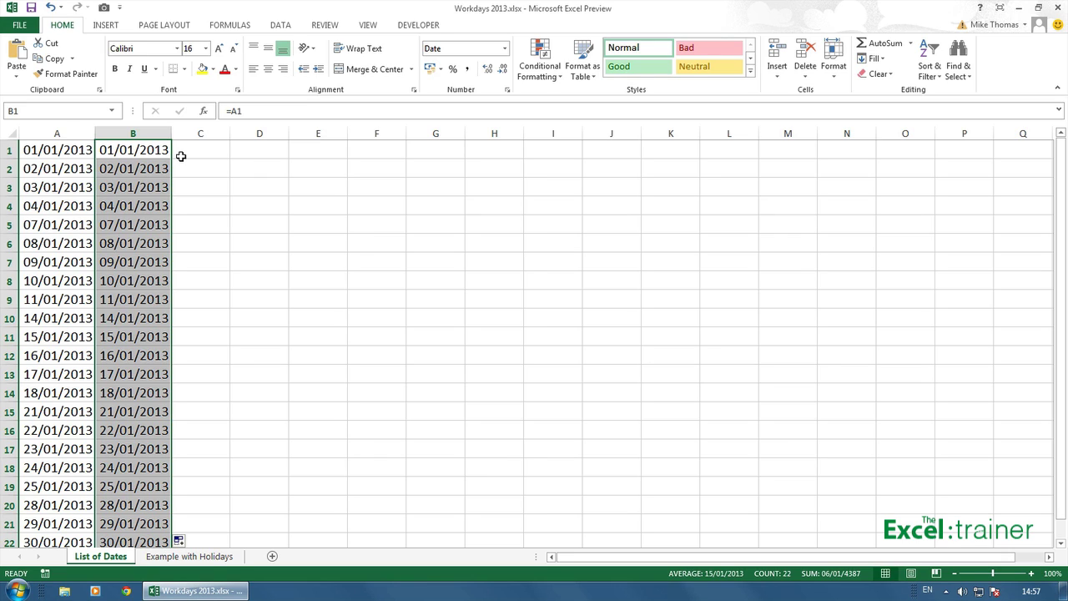
Apply the custom number format dddd to B1:B22 so the dates are displayed as day names
{"action": "left_click", "coordinate": [503, 49]}
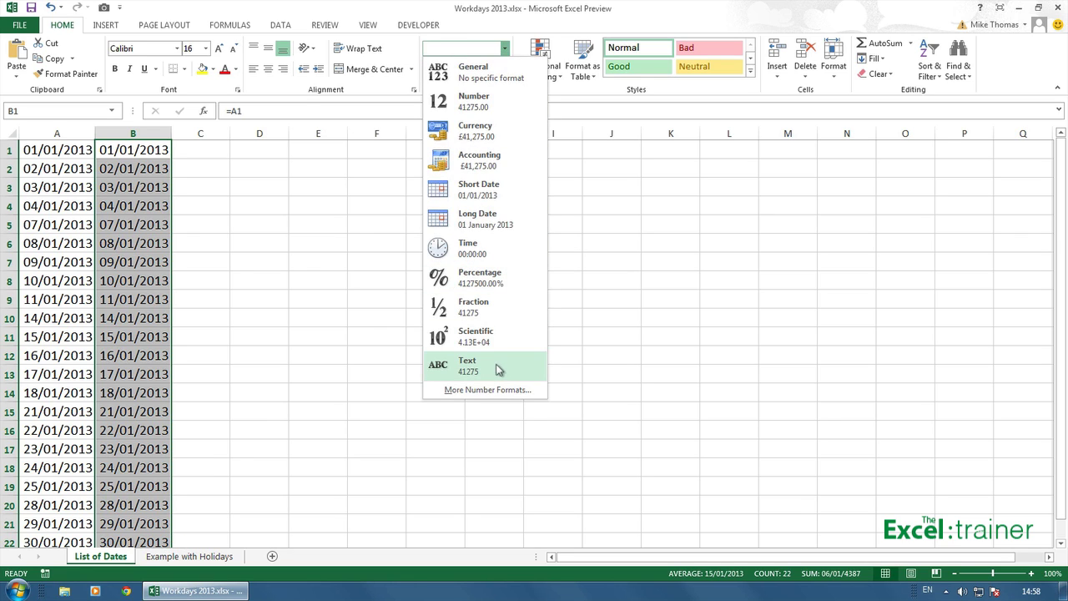
{"action": "key", "text": "Escape"}
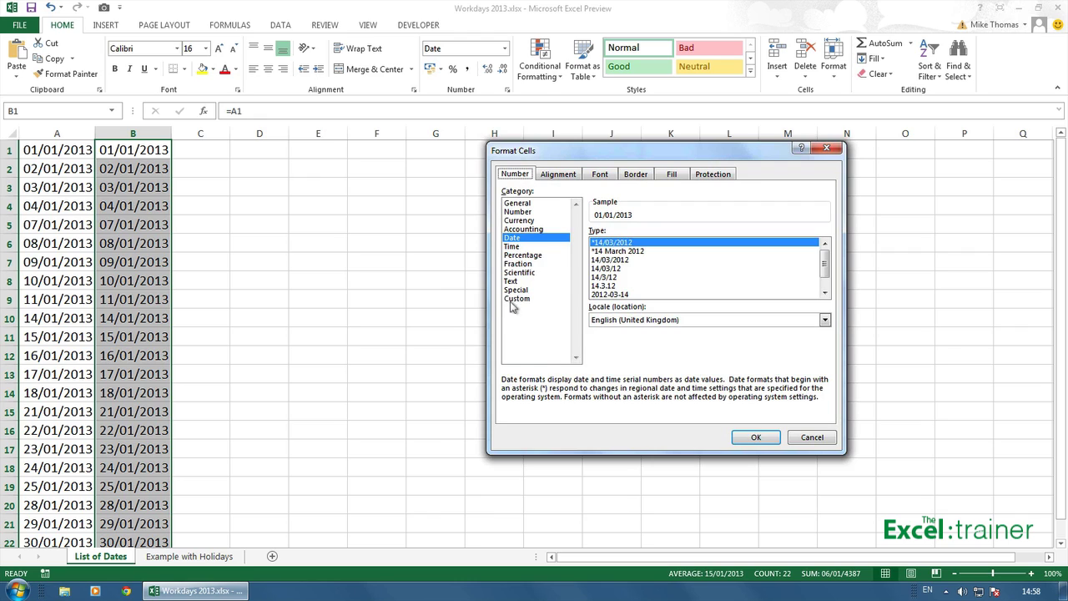
{"action": "left_click", "coordinate": [515, 299]}
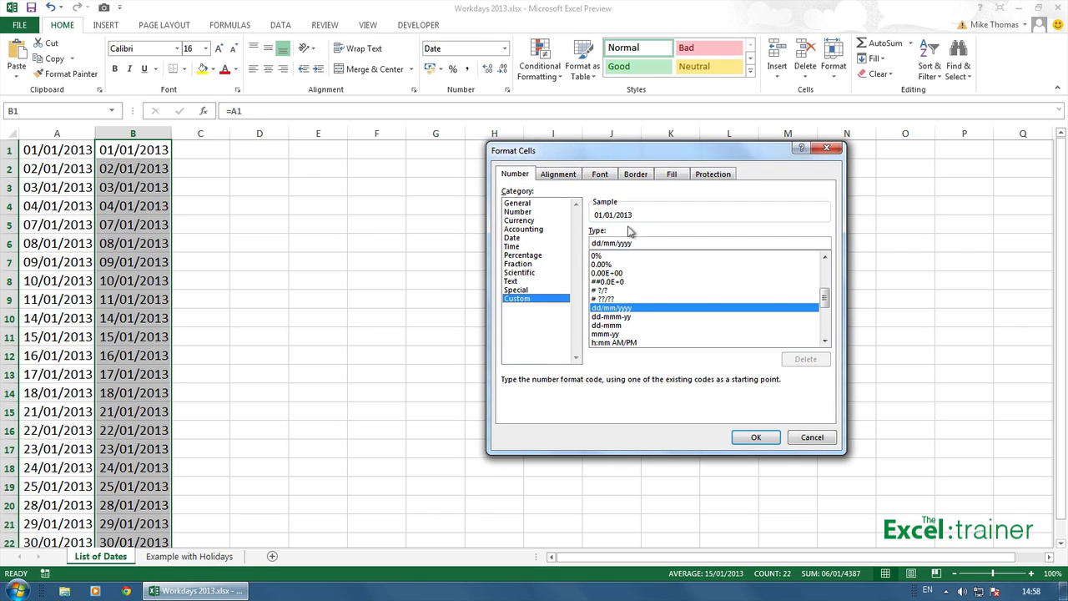
{"action": "left_click_drag", "start_coordinate": [633, 243], "coordinate": [551, 241]}
{"action": "left_click_drag", "start_coordinate": [644, 242], "coordinate": [538, 242]}
{"action": "type", "text": "dddd"}
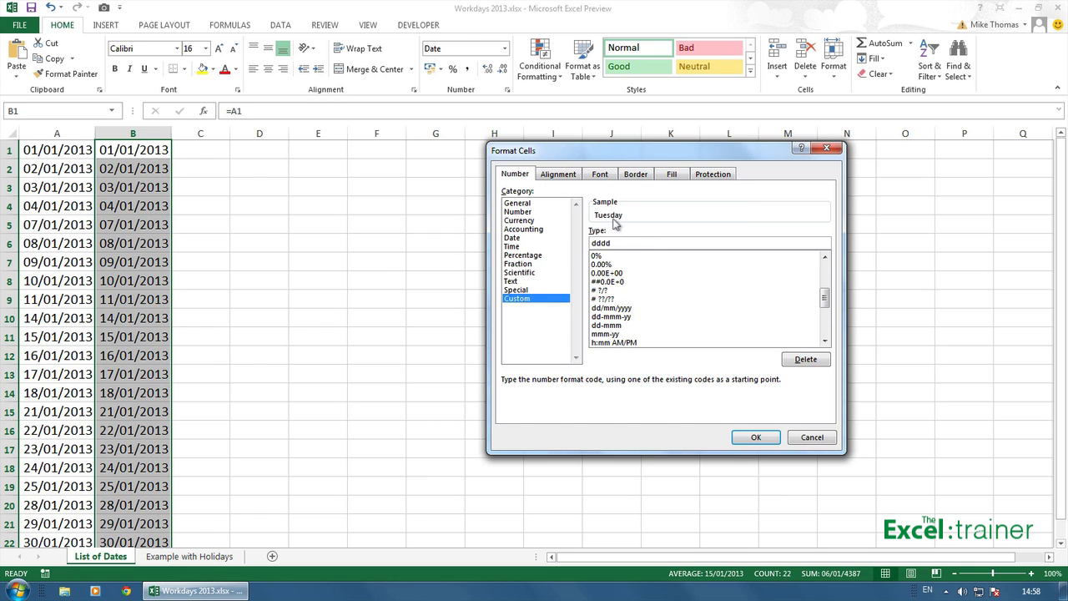
{"action": "left_click", "coordinate": [754, 437]}
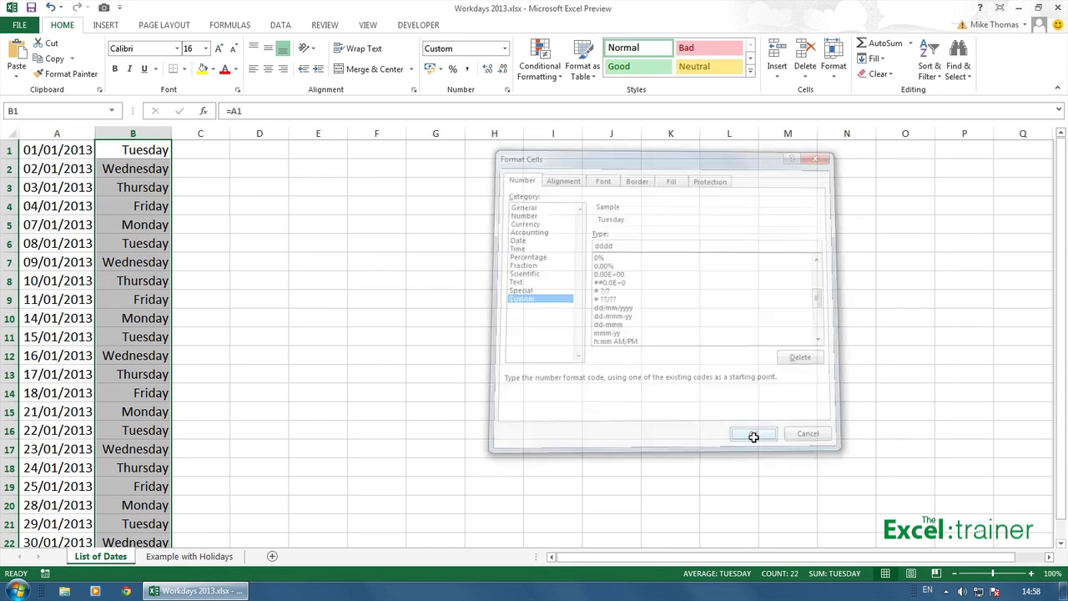
{"action": "left_click", "coordinate": [206, 153]}
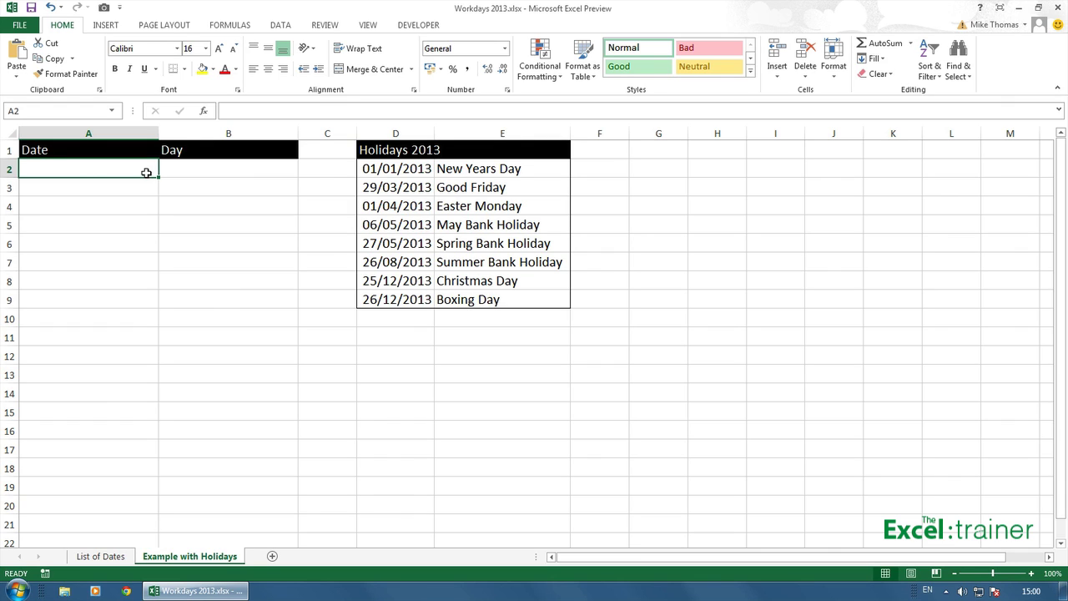
Name the range of holiday dates D2:D9 on the Example with Holidays sheet HOLIDAYDATES
{"action": "left_click_drag", "start_coordinate": [370, 172], "coordinate": [374, 301]}
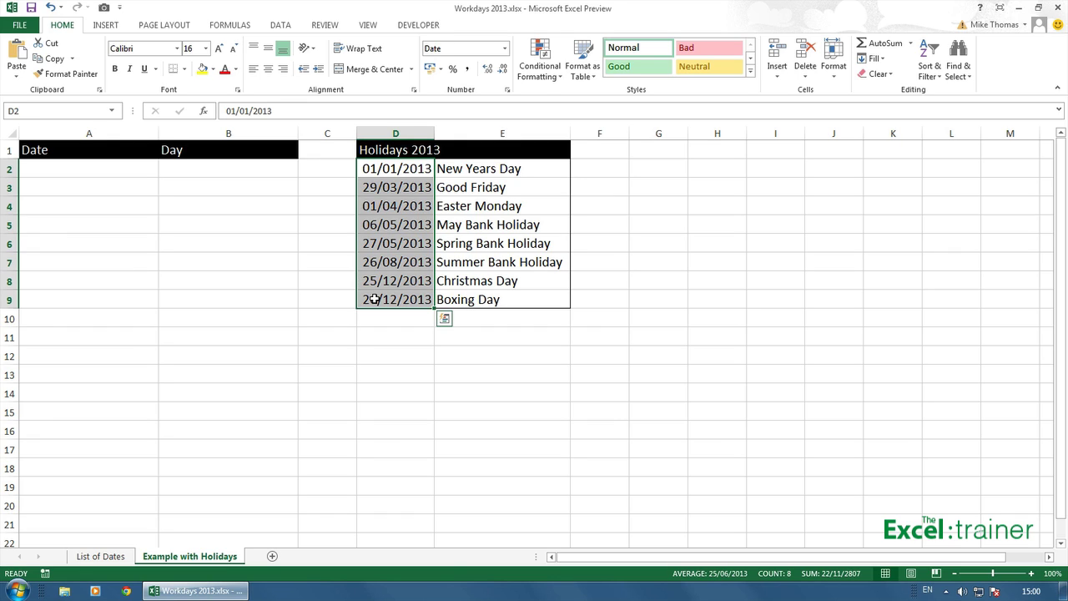
{"action": "left_click", "coordinate": [66, 111]}
{"action": "type", "text": "HOLIDAYDA"}
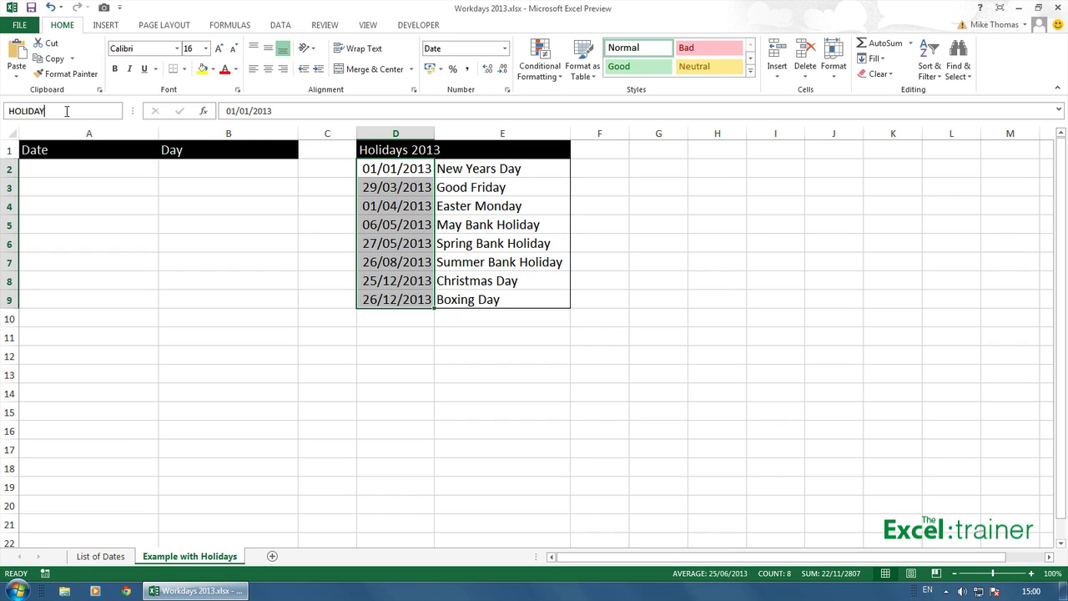
{"action": "type", "text": "TES"}
{"action": "key", "text": "Return"}
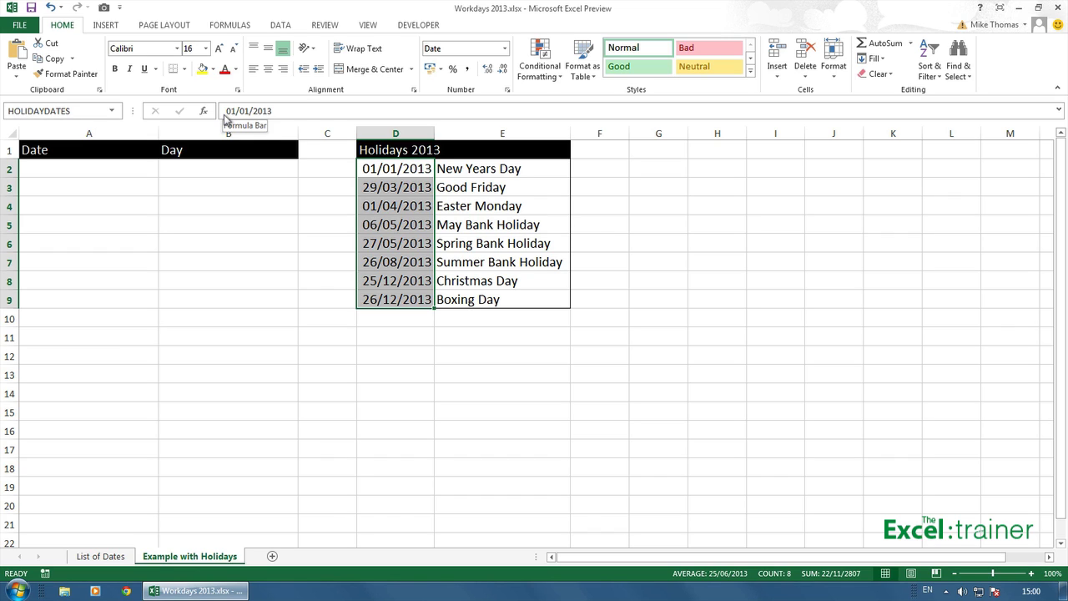
Enter the start date 2/1/2013 in A2 under the Date heading
{"action": "left_click", "coordinate": [108, 170]}
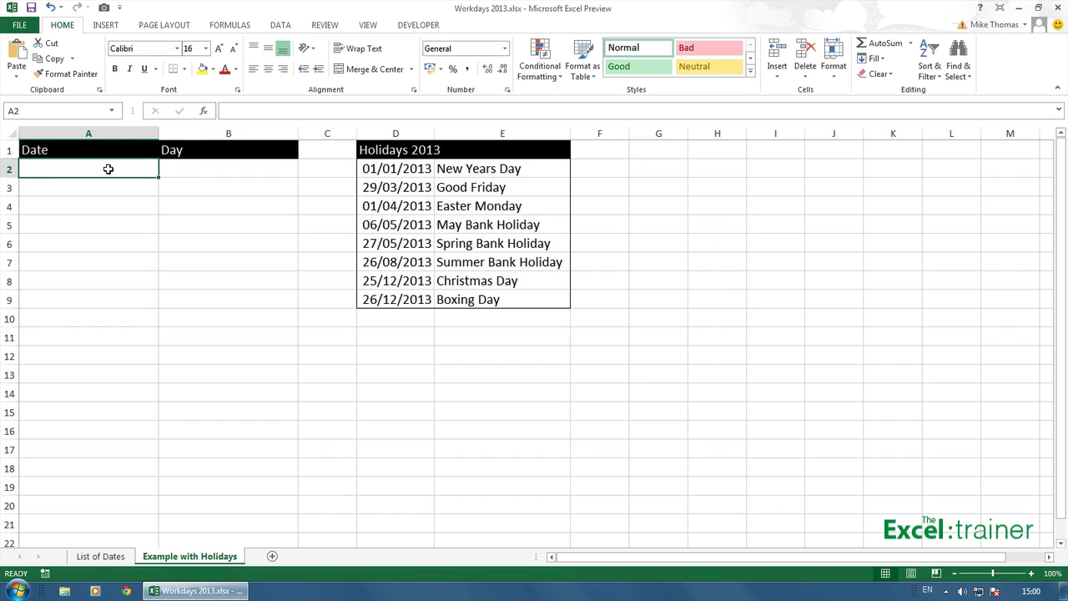
{"action": "type", "text": "2/1/"}
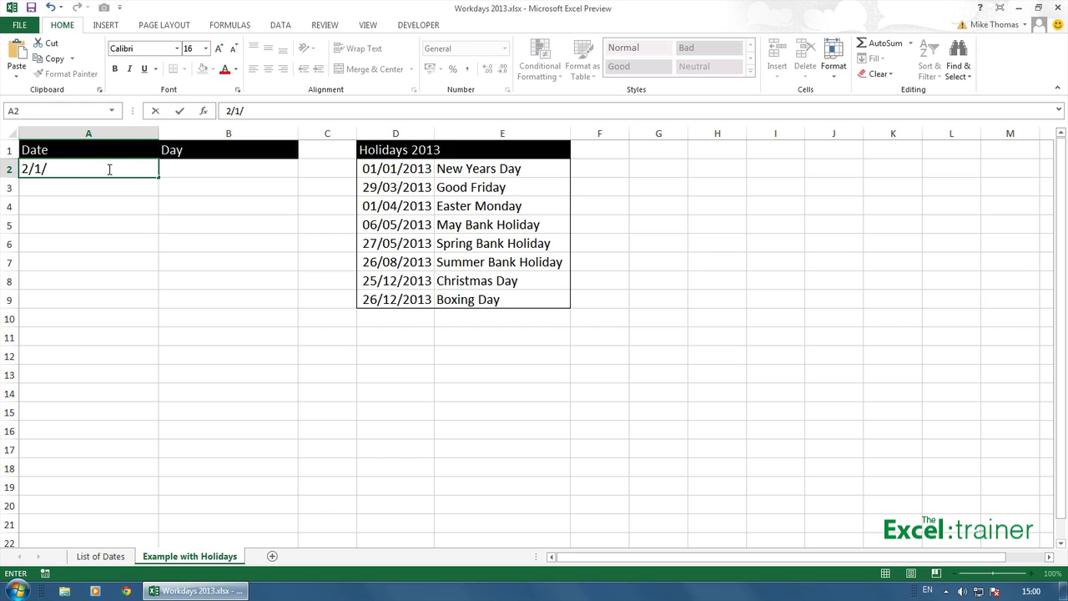
{"action": "type", "text": "2013"}
{"action": "key", "text": "ctrl+Return"}
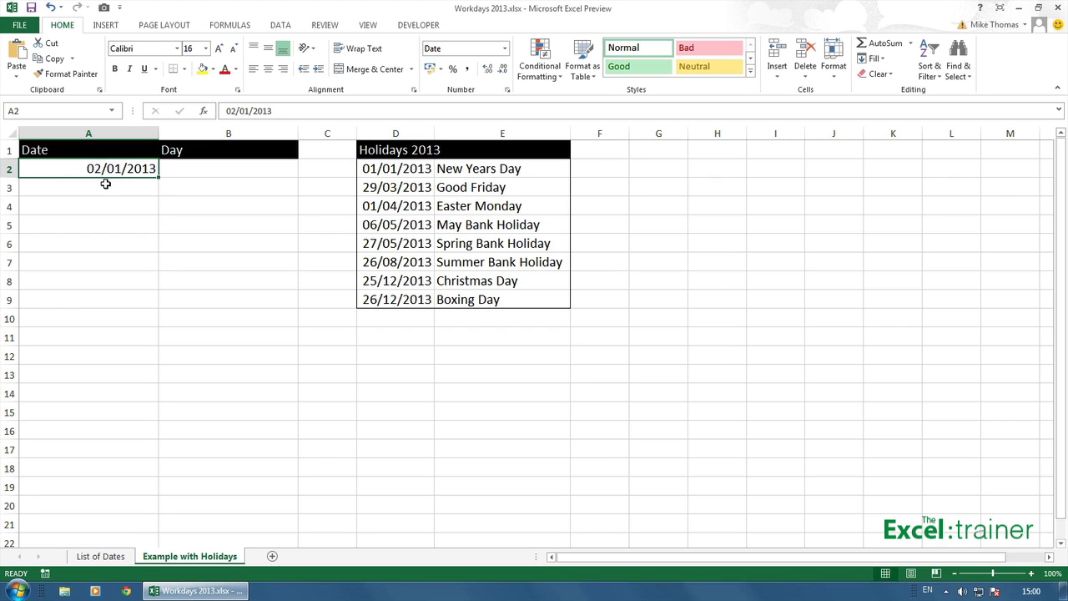
Enter the formula =WORKDAY(A2,1,HOLIDAYDATES) in A3 to calculate the next working day
{"action": "left_click", "coordinate": [106, 183]}
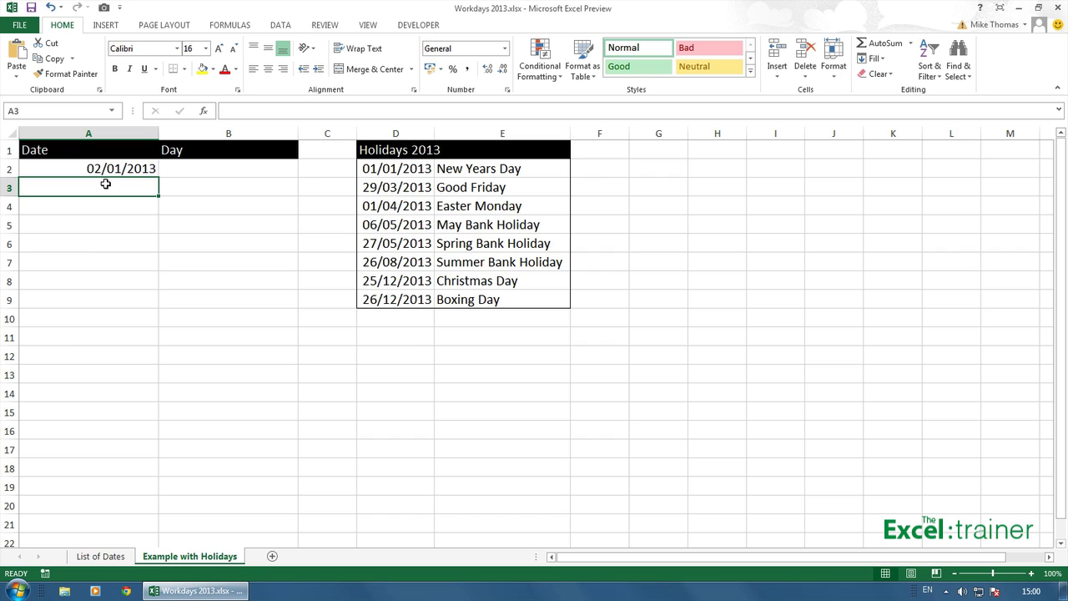
{"action": "type", "text": "="}
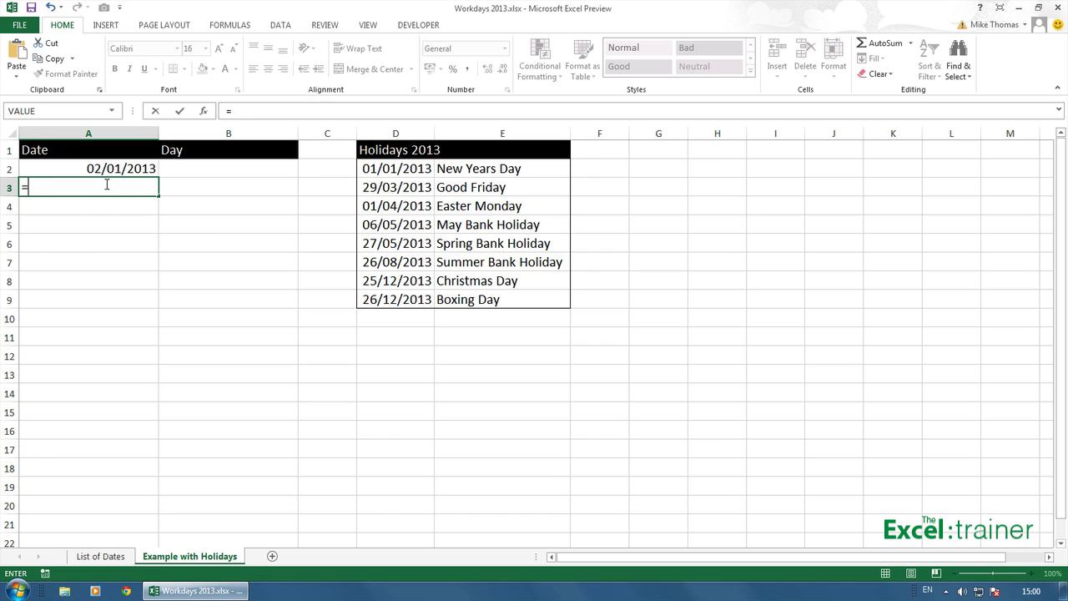
{"action": "type", "text": "workd"}
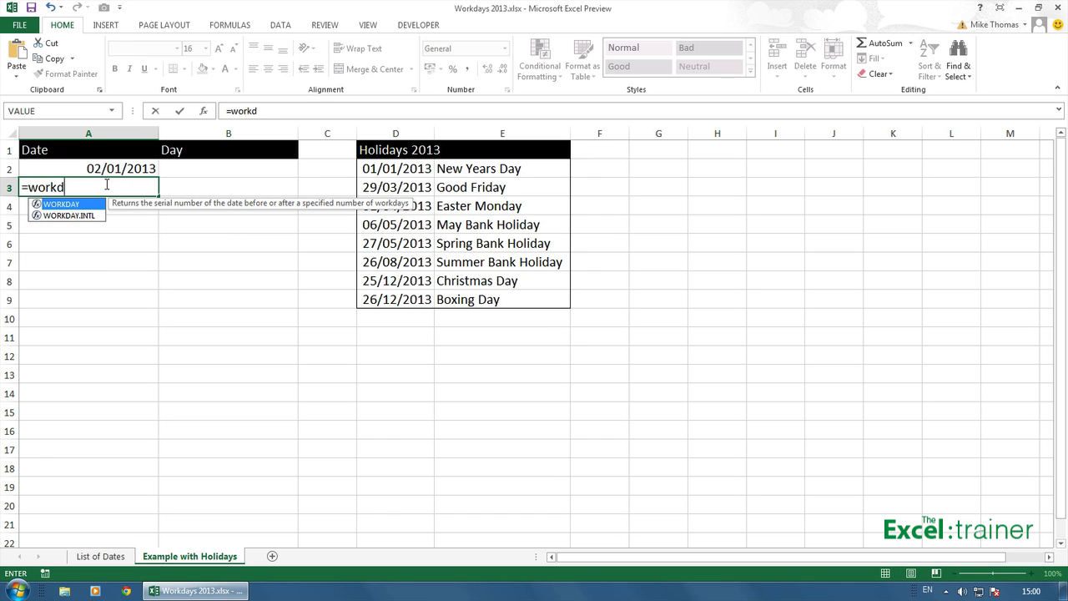
{"action": "type", "text": "ay("}
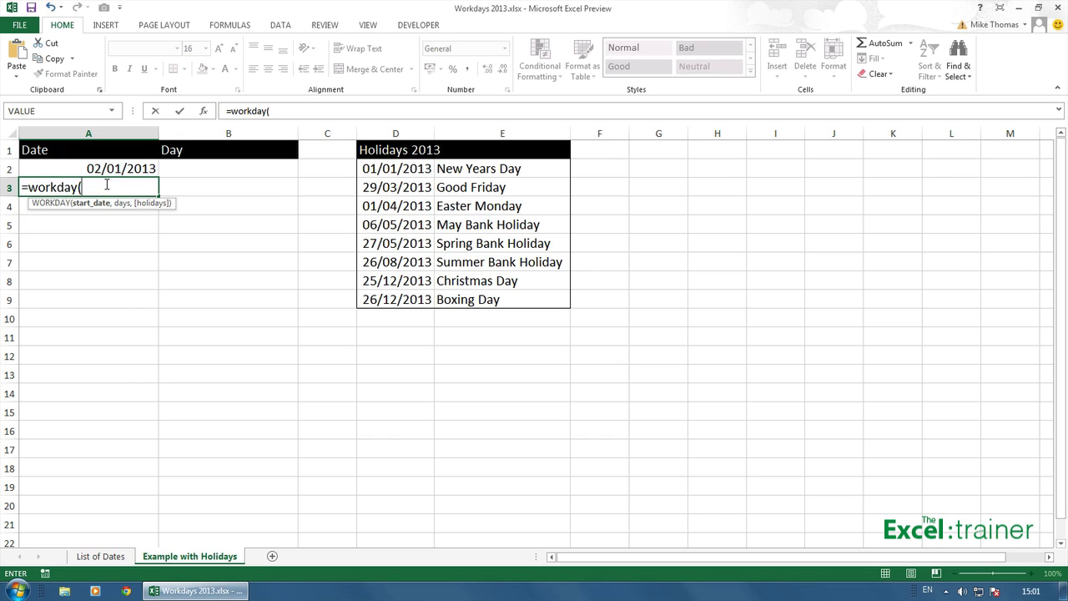
{"action": "left_click", "coordinate": [109, 171]}
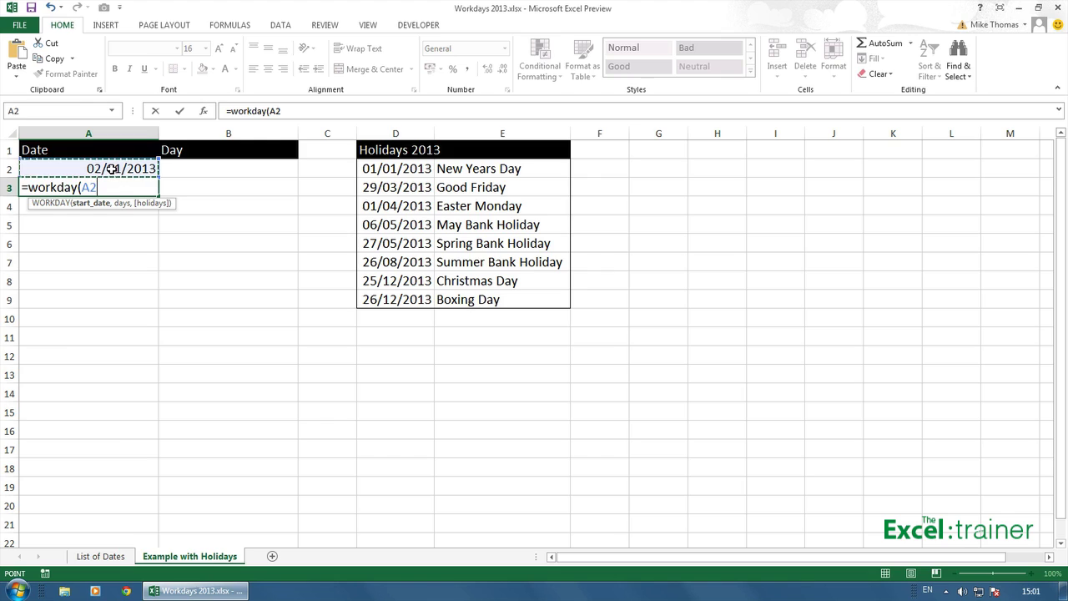
{"action": "type", "text": ","}
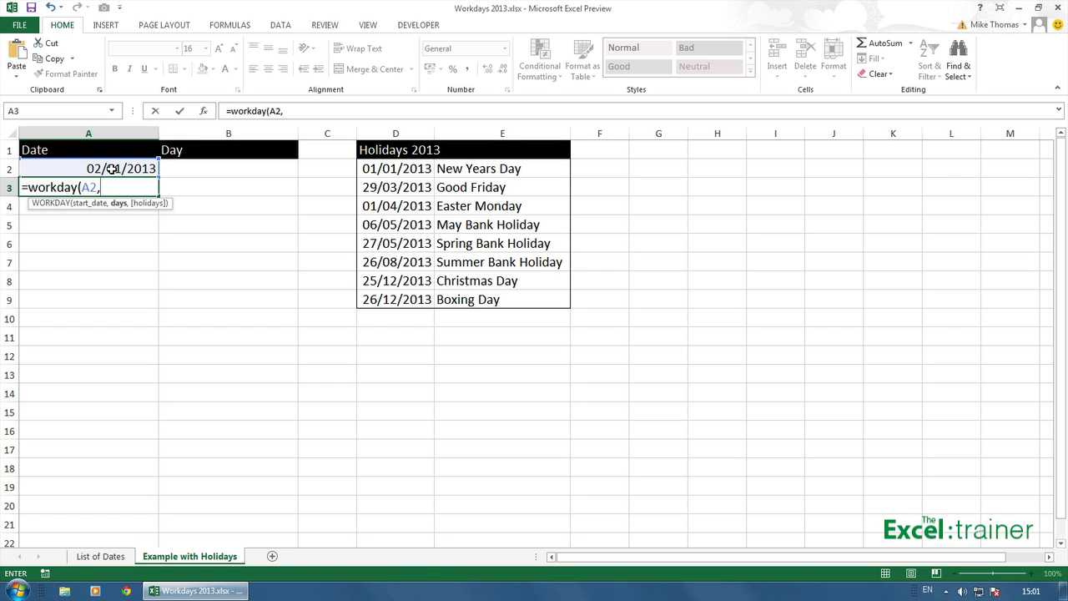
{"action": "type", "text": "1,"}
{"action": "type", "text": "HO"}
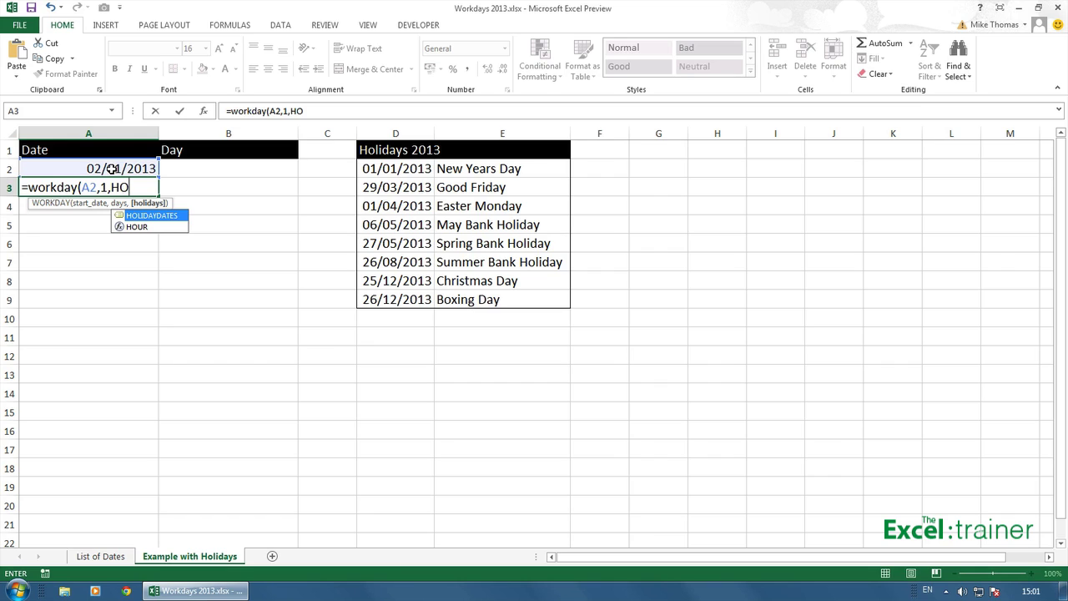
{"action": "double_click", "coordinate": [166, 215]}
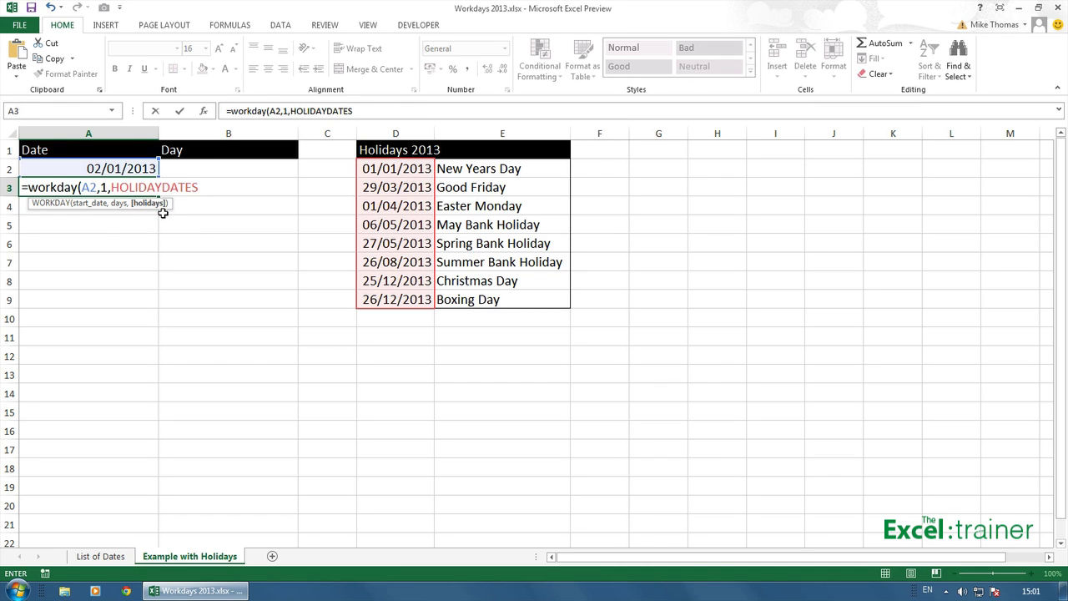
{"action": "type", "text": ")"}
{"action": "key", "text": "Return"}
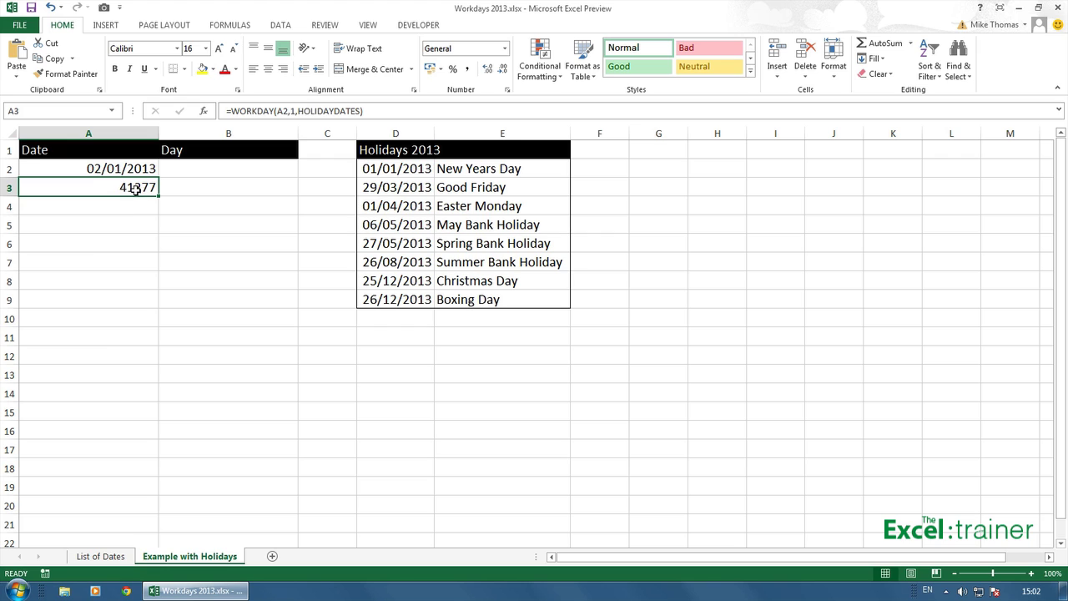
Copy the WORKDAY formula from A3 down column A to row 159
{"action": "left_click_drag", "start_coordinate": [159, 196], "coordinate": [100, 575]}
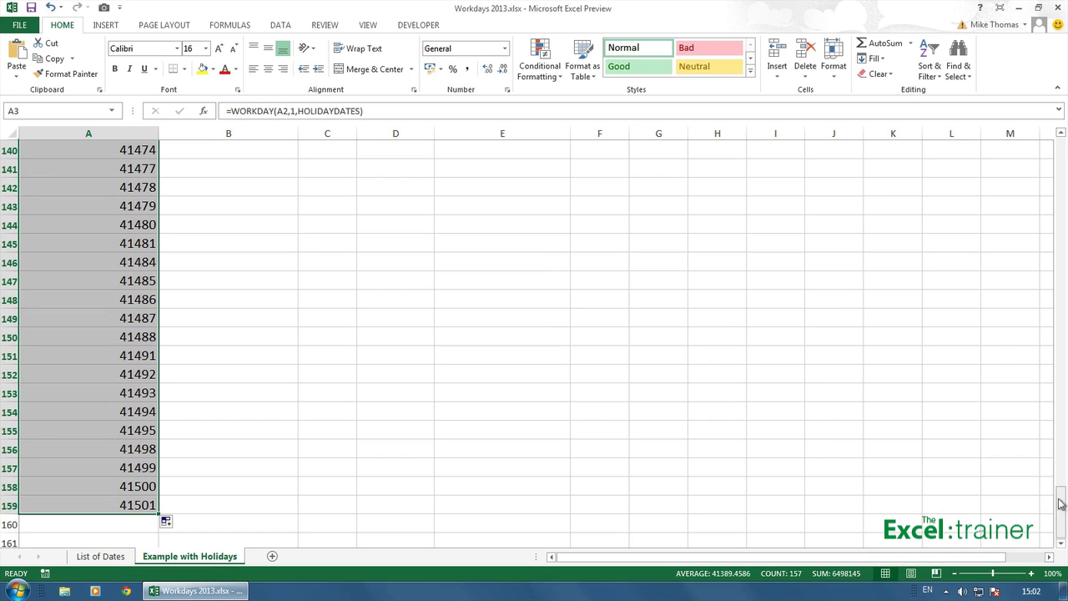
{"action": "left_click_drag", "start_coordinate": [1061, 503], "coordinate": [1060, 302]}
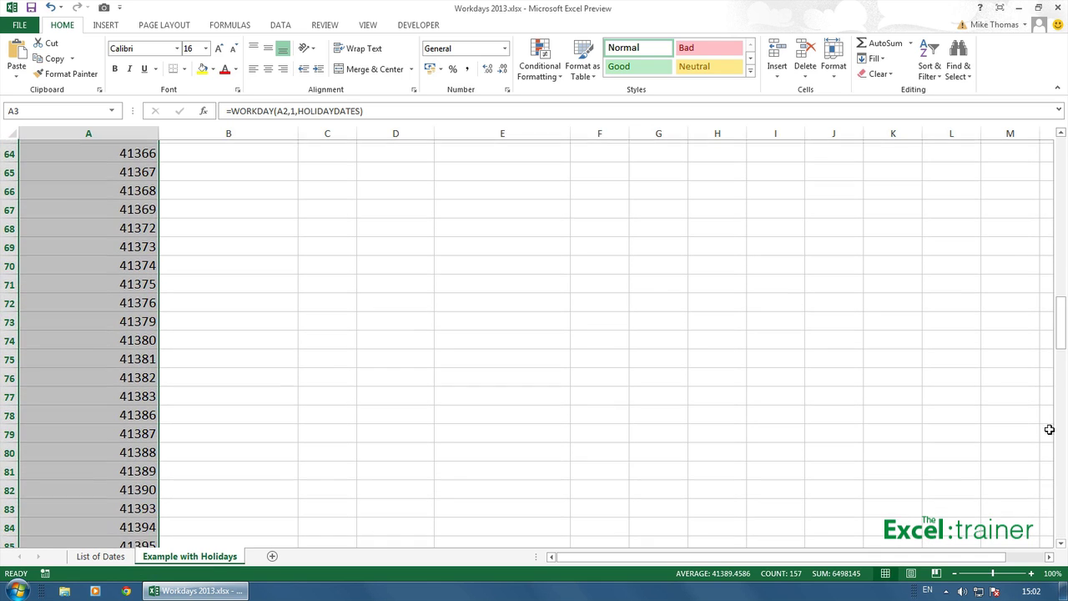
{"action": "scroll", "coordinate": [1065, 156], "scroll_direction": "up", "scroll_amount": 20}
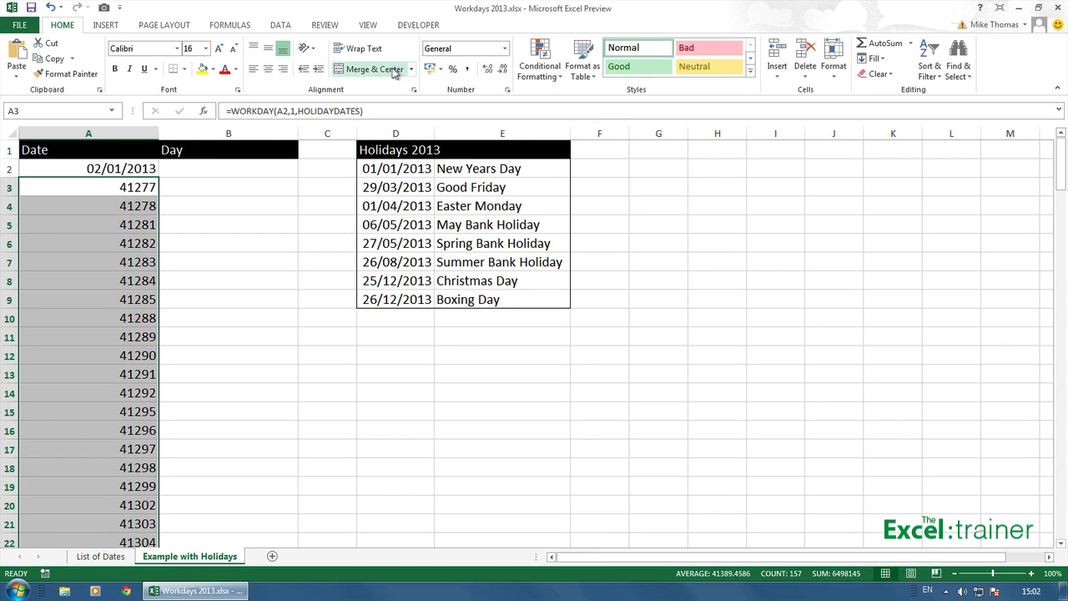
Format the WORKDAY results in A3:A159 as Short Date and check the dates around the Easter holidays
{"action": "left_click", "coordinate": [505, 51]}
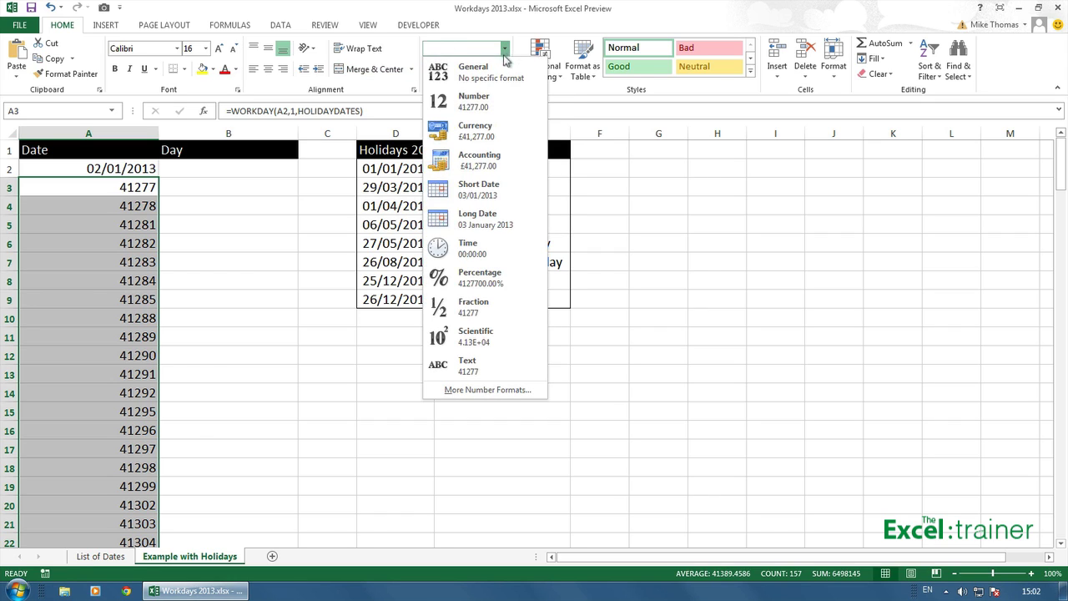
{"action": "left_click", "coordinate": [485, 187]}
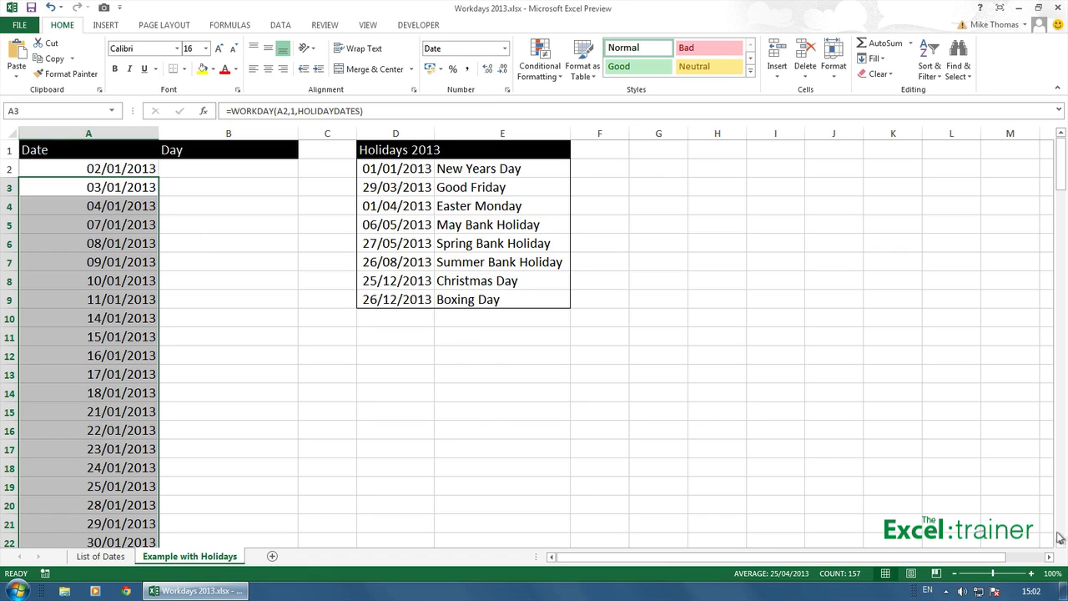
{"action": "left_click", "coordinate": [1061, 544]}
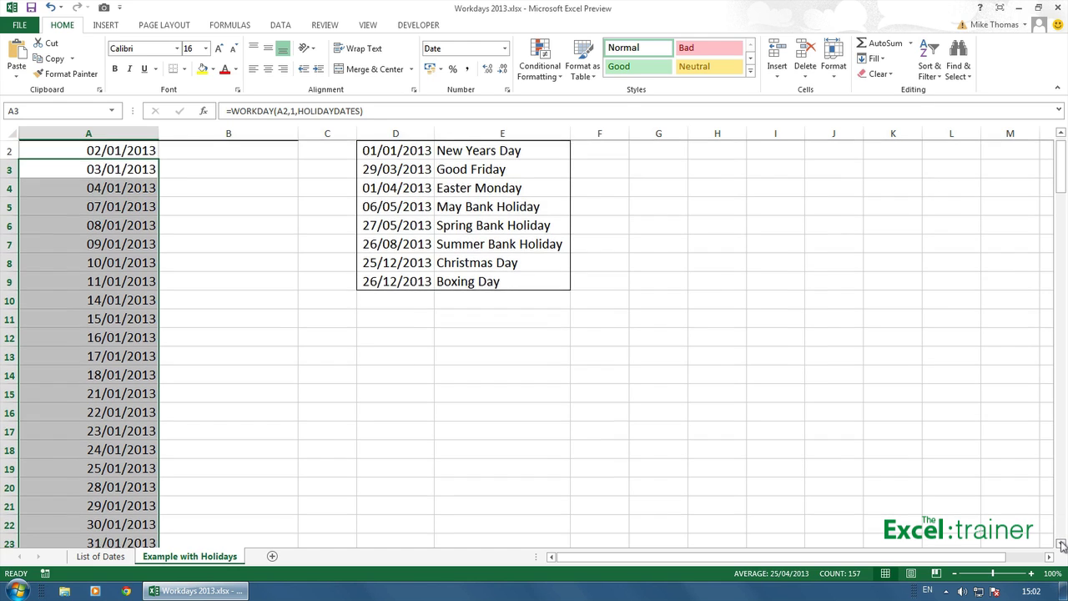
{"action": "left_click_drag", "start_coordinate": [1061, 543], "coordinate": [1061, 543]}
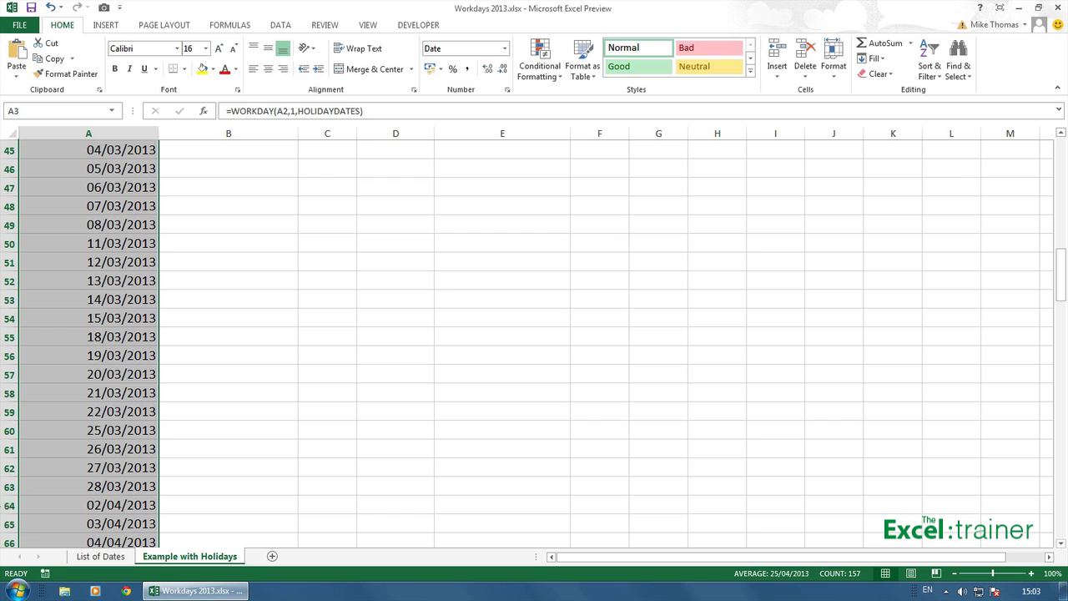
{"action": "left_click", "coordinate": [50, 504]}
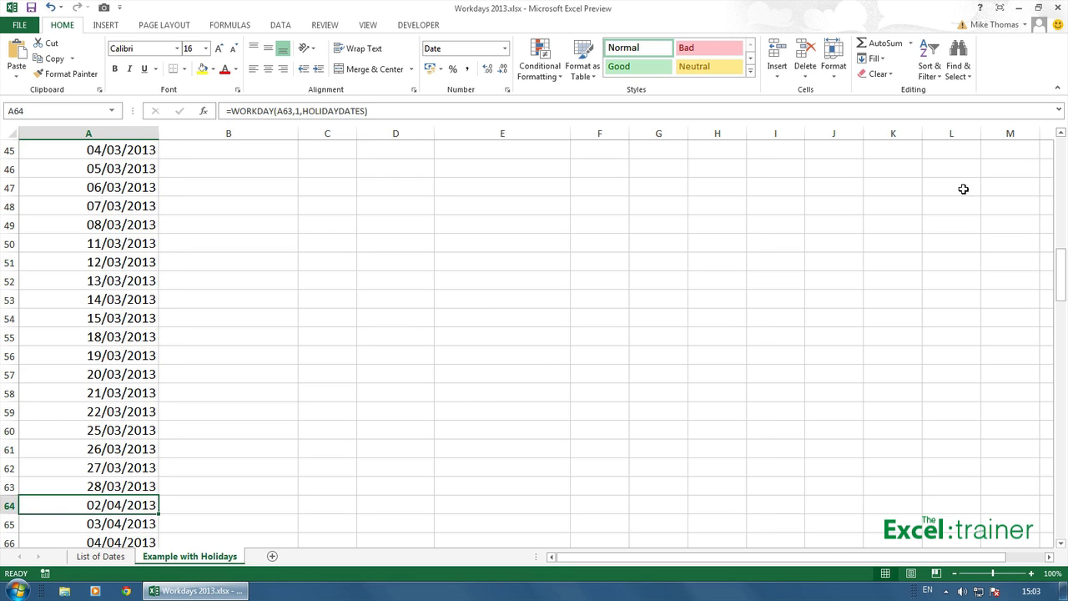
Enter the formula =A2 in B2 under the Day heading and copy it down column B to row 159
{"action": "left_click", "coordinate": [1058, 145]}
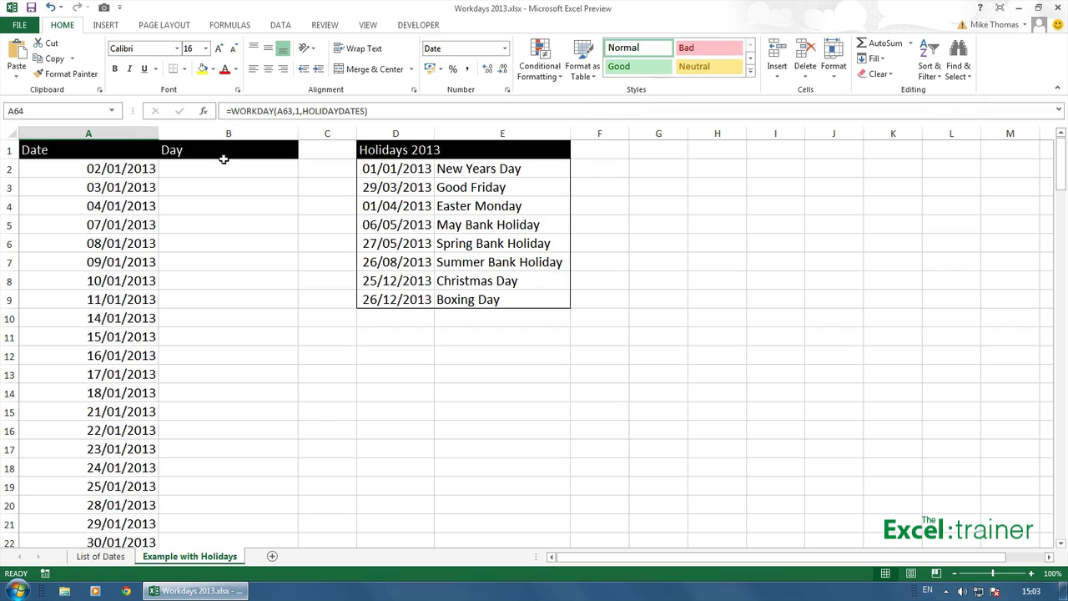
{"action": "left_click", "coordinate": [221, 165]}
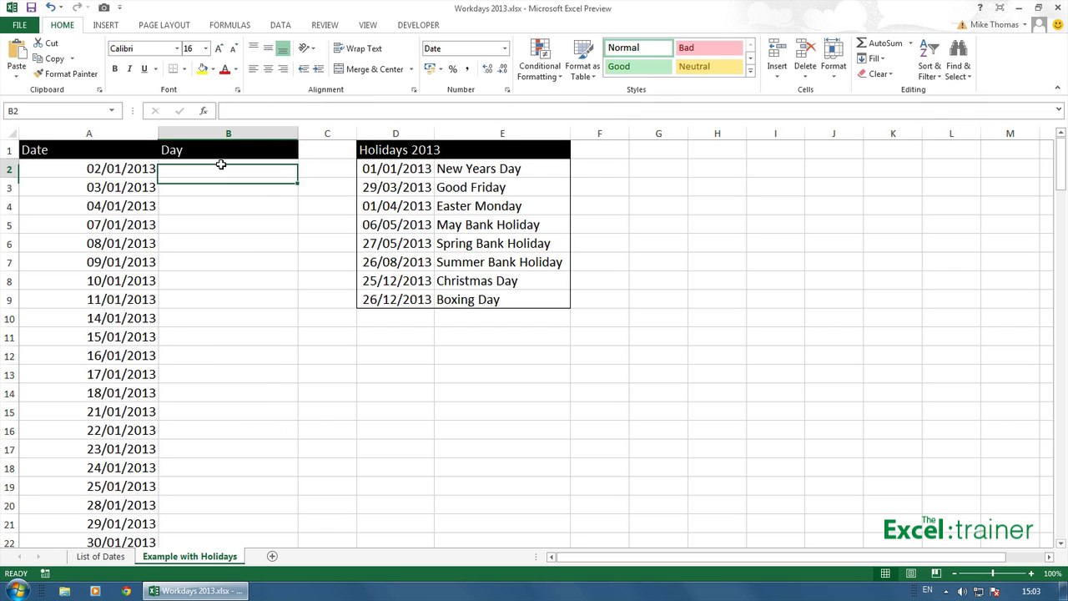
{"action": "type", "text": "="}
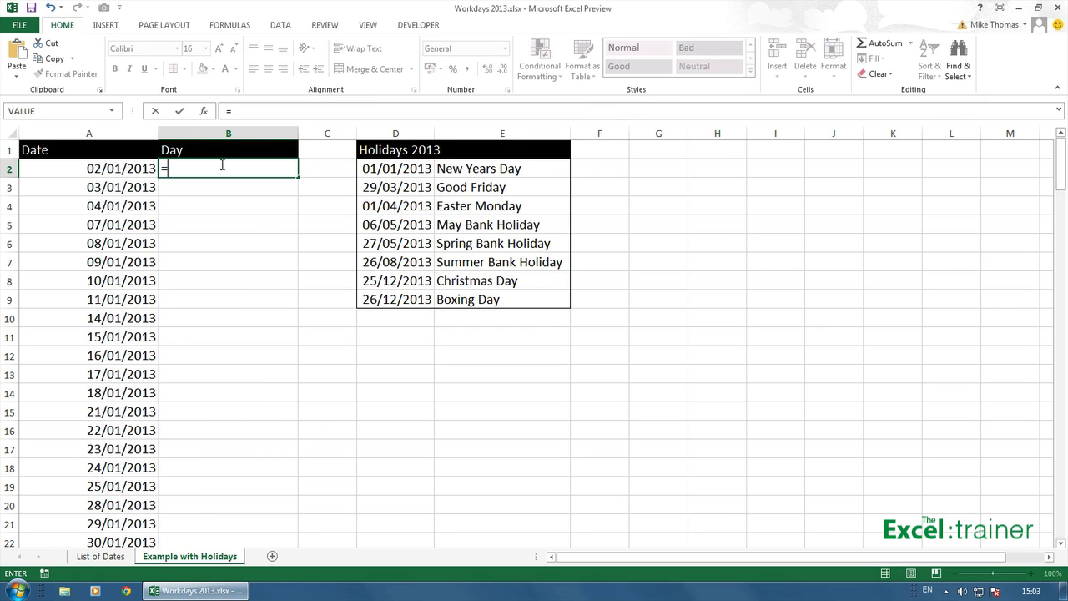
{"action": "left_click", "coordinate": [127, 163]}
{"action": "key", "text": "ctrl+Return"}
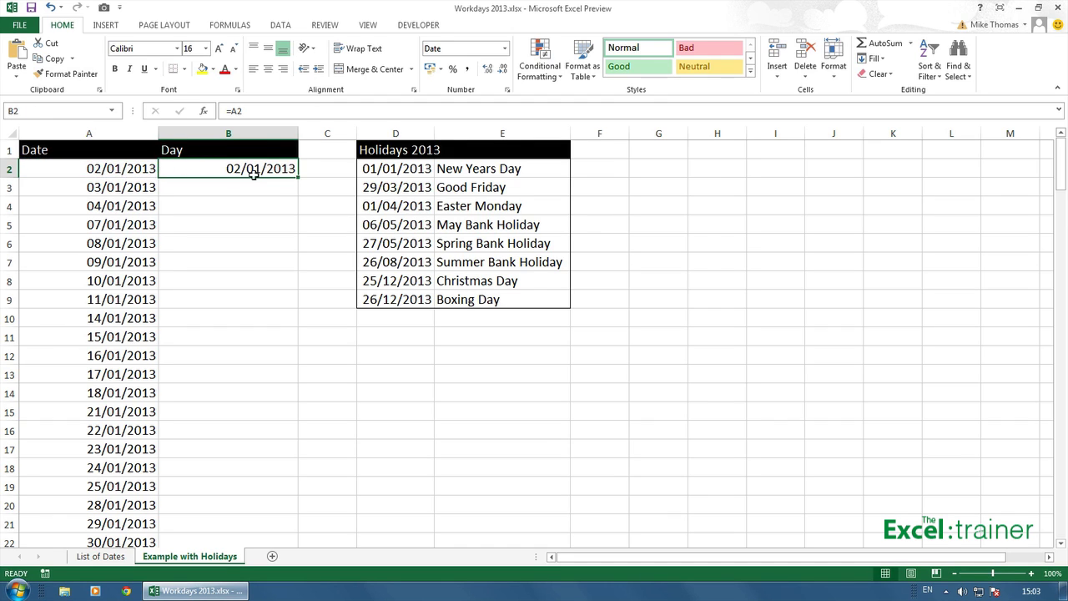
{"action": "left_click_drag", "start_coordinate": [298, 178], "coordinate": [271, 488]}
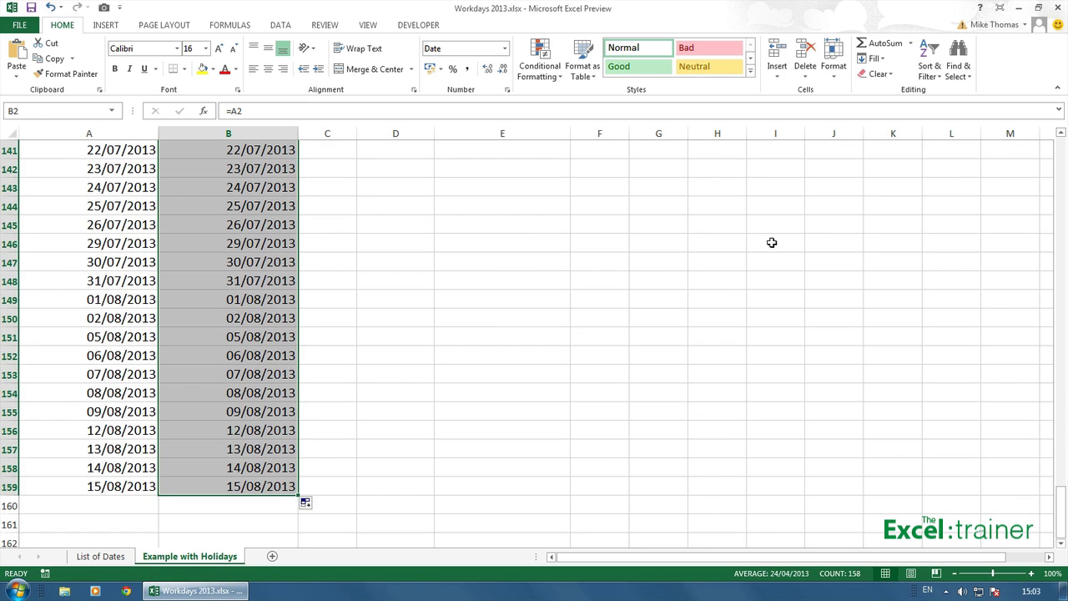
Apply the custom number format ddd to B2:B159 so the Day column shows abbreviated weekday names
{"action": "left_click_drag", "start_coordinate": [1064, 155], "coordinate": [1064, 151]}
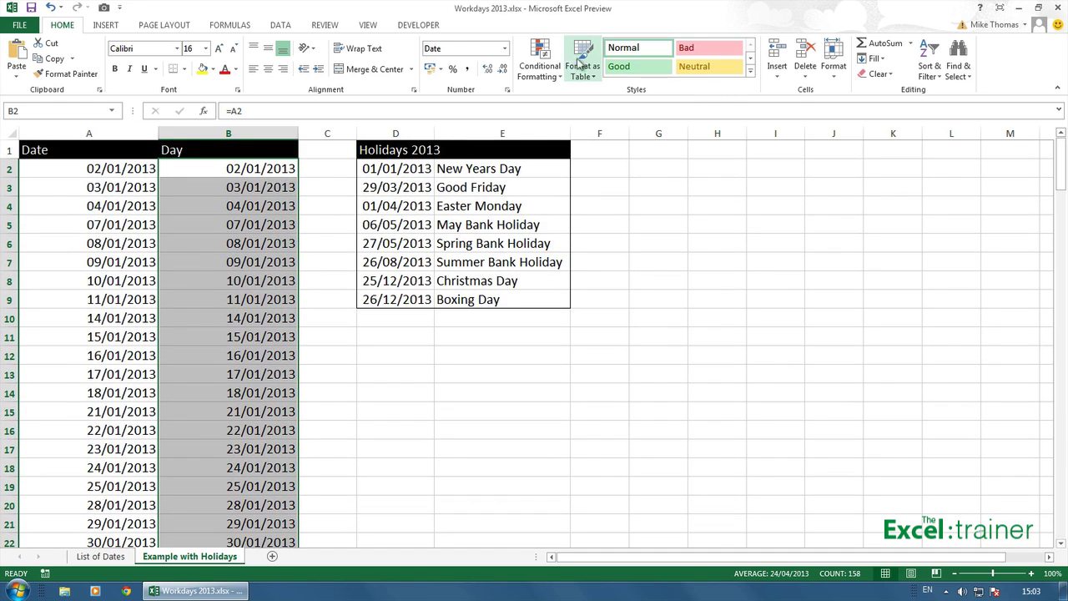
{"action": "left_click", "coordinate": [505, 49]}
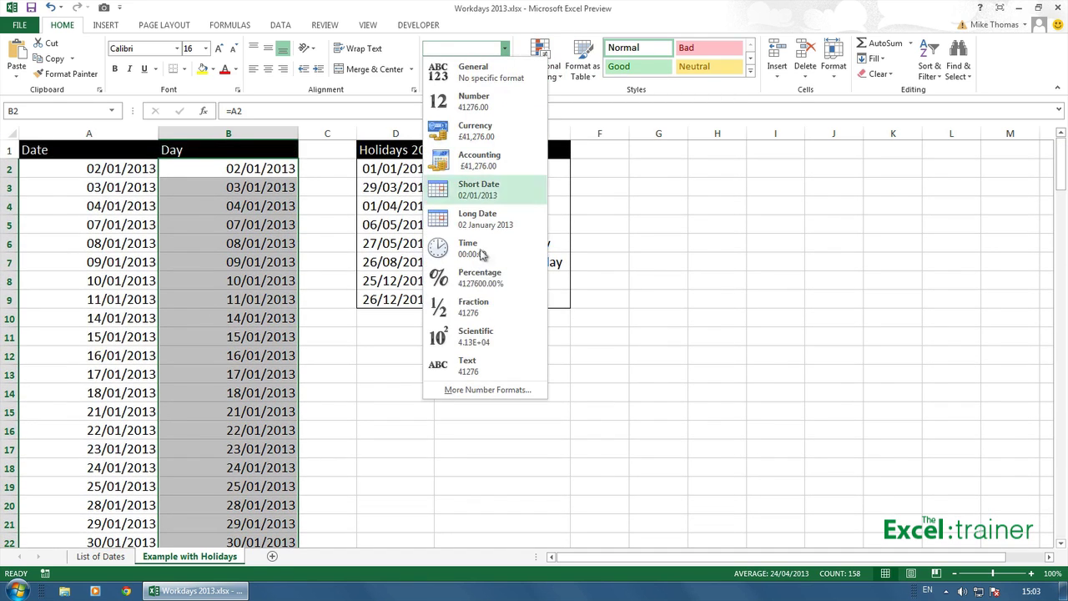
{"action": "left_click", "coordinate": [474, 392]}
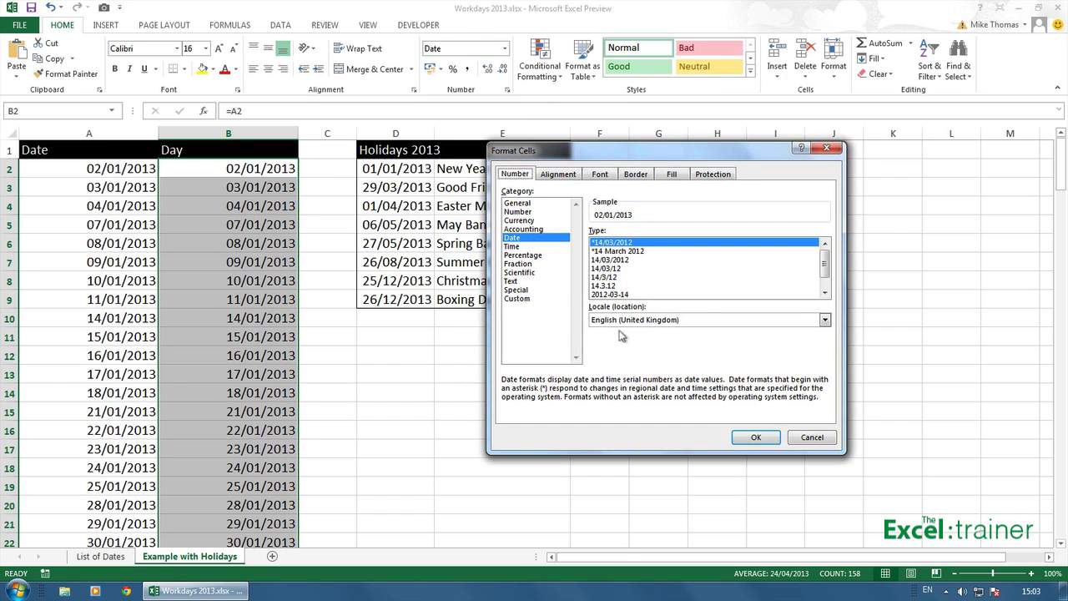
{"action": "left_click", "coordinate": [540, 298]}
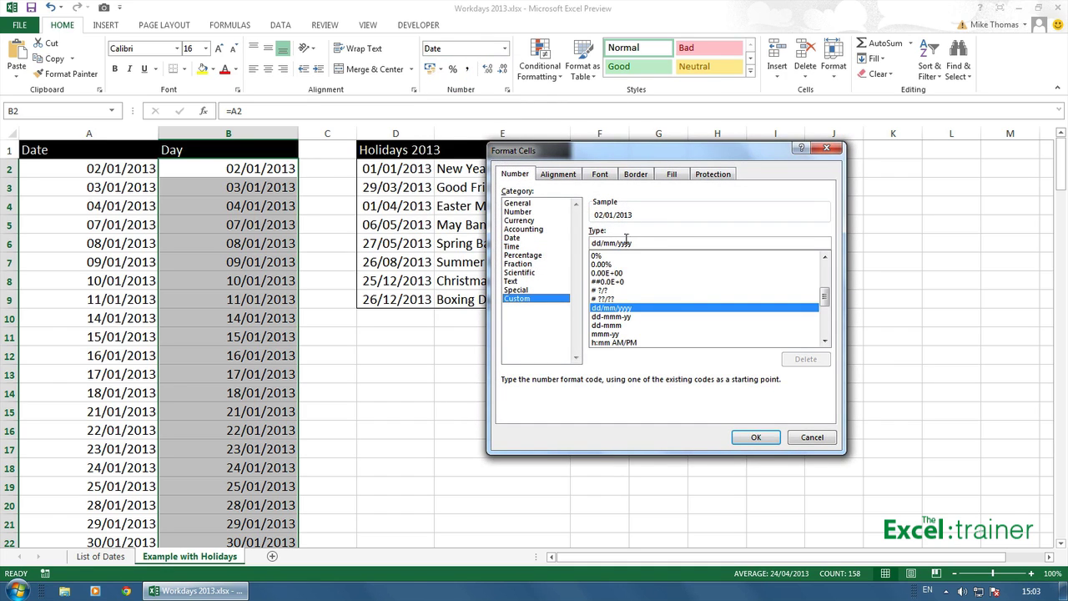
{"action": "left_click_drag", "start_coordinate": [638, 243], "coordinate": [565, 242]}
{"action": "type", "text": "ddd"}
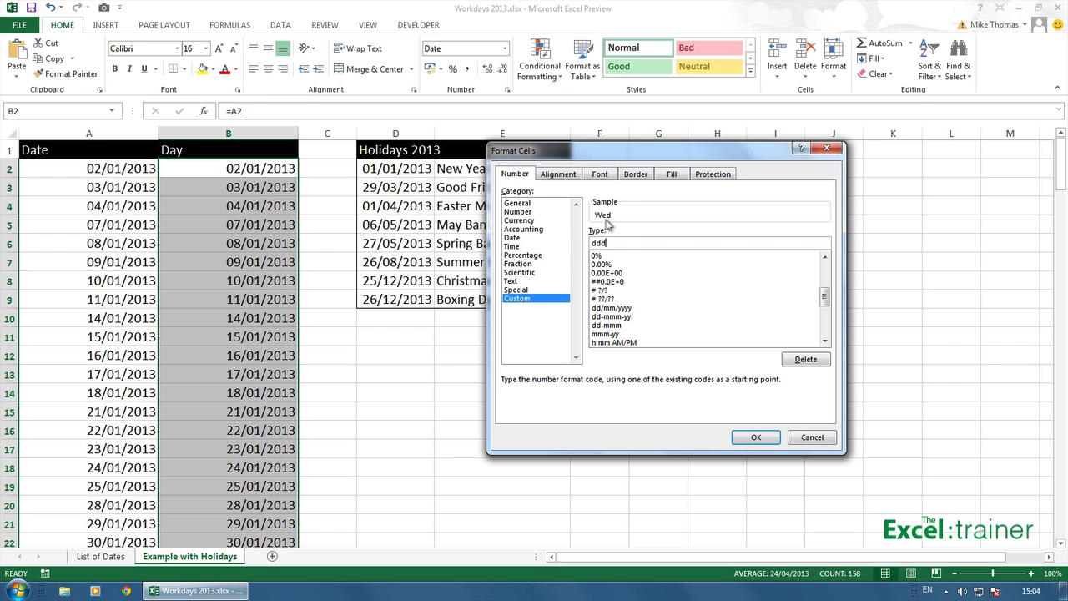
{"action": "left_click", "coordinate": [746, 433]}
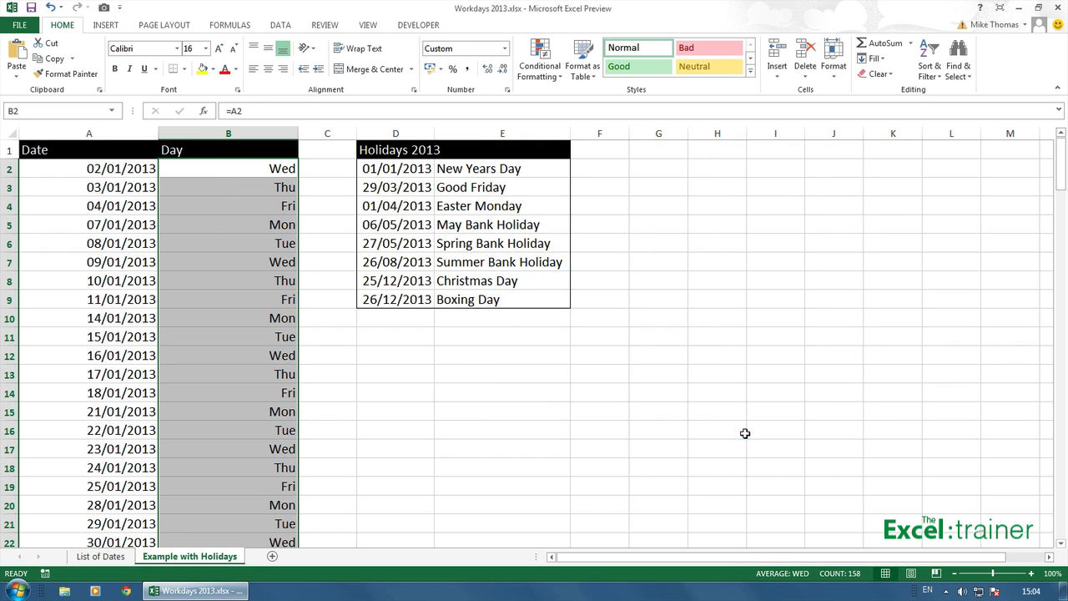
{"action": "left_click", "coordinate": [326, 154]}
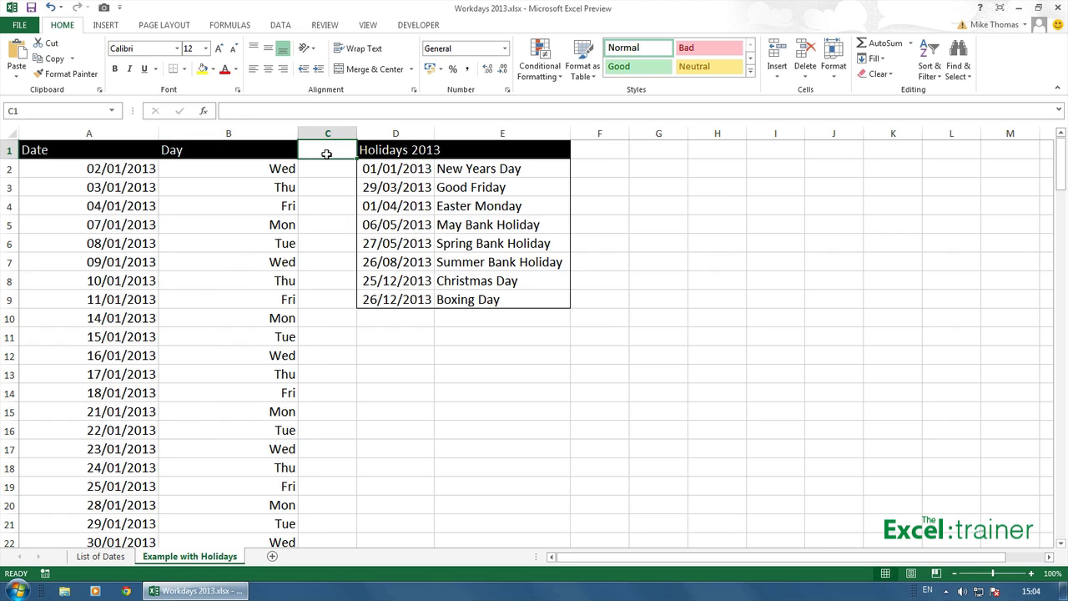